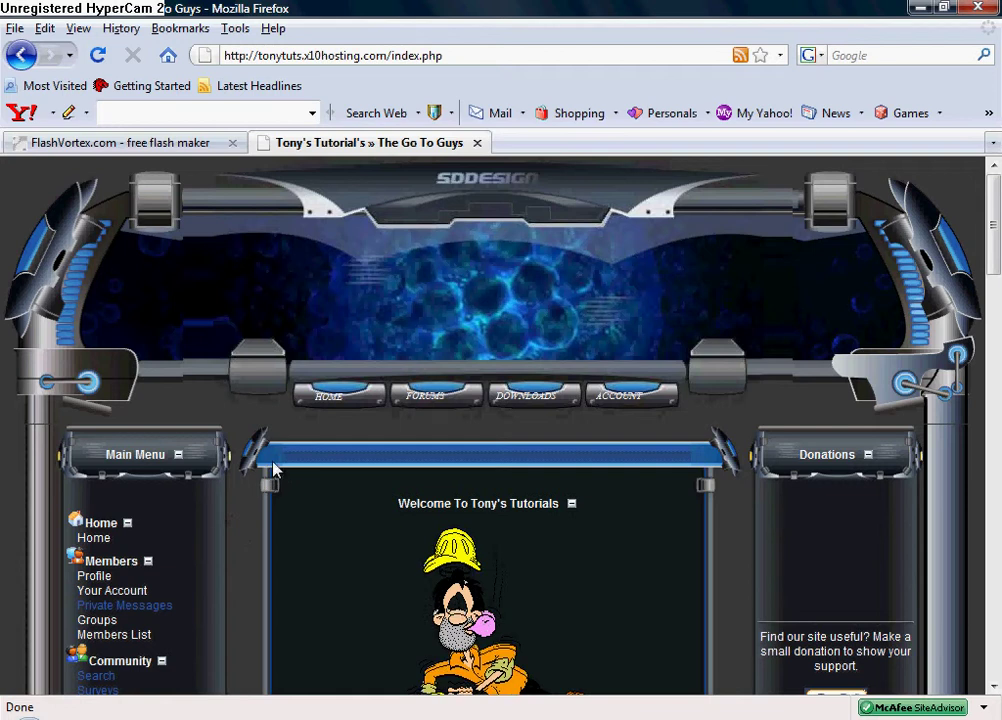
Step: Enter the site administration area via Admin [Nuke-Evo] under Quick Navigation
scroll(247, 449, "down", 3)
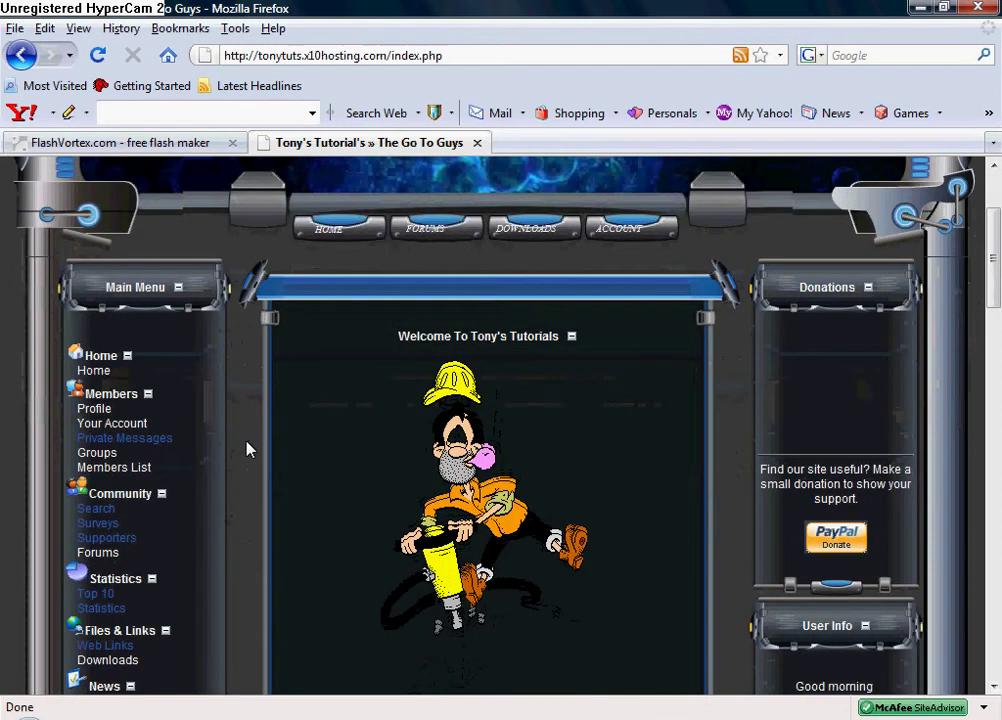
scroll(247, 449, "down", 3)
scroll(252, 445, "down", 3)
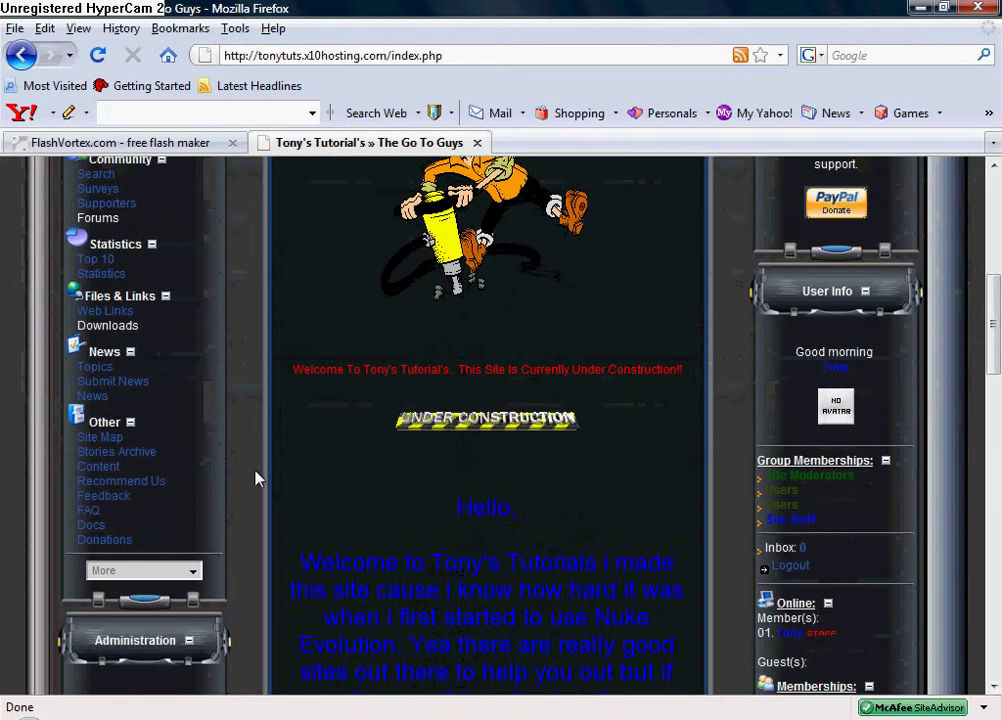
scroll(255, 478, "up", 6)
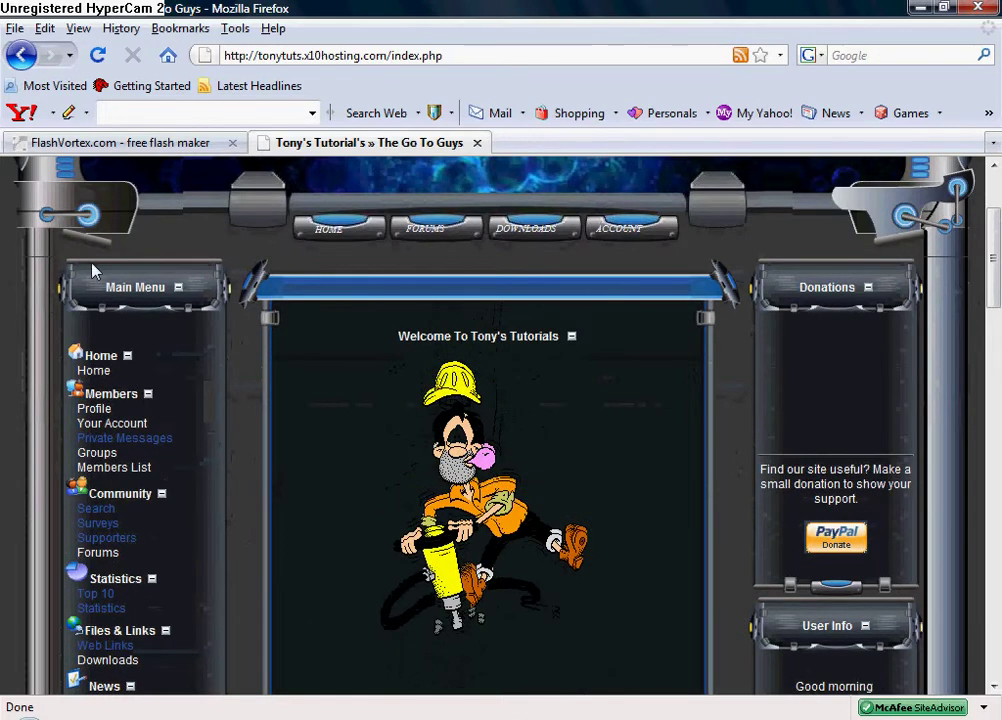
scroll(150, 300, "down", 5)
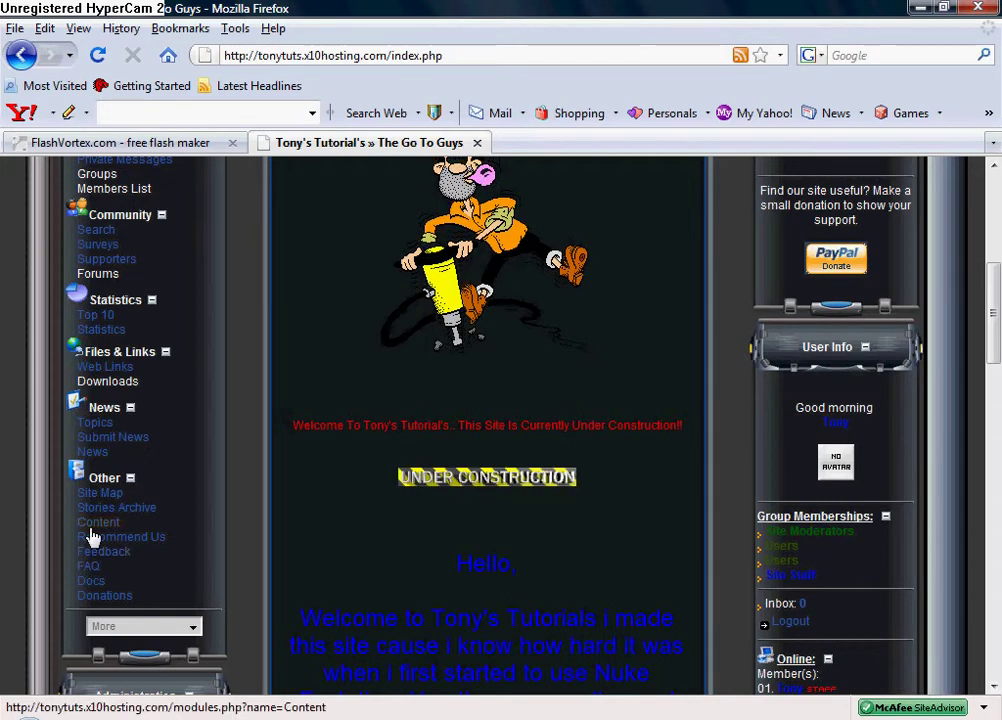
scroll(91, 537, "up", 3)
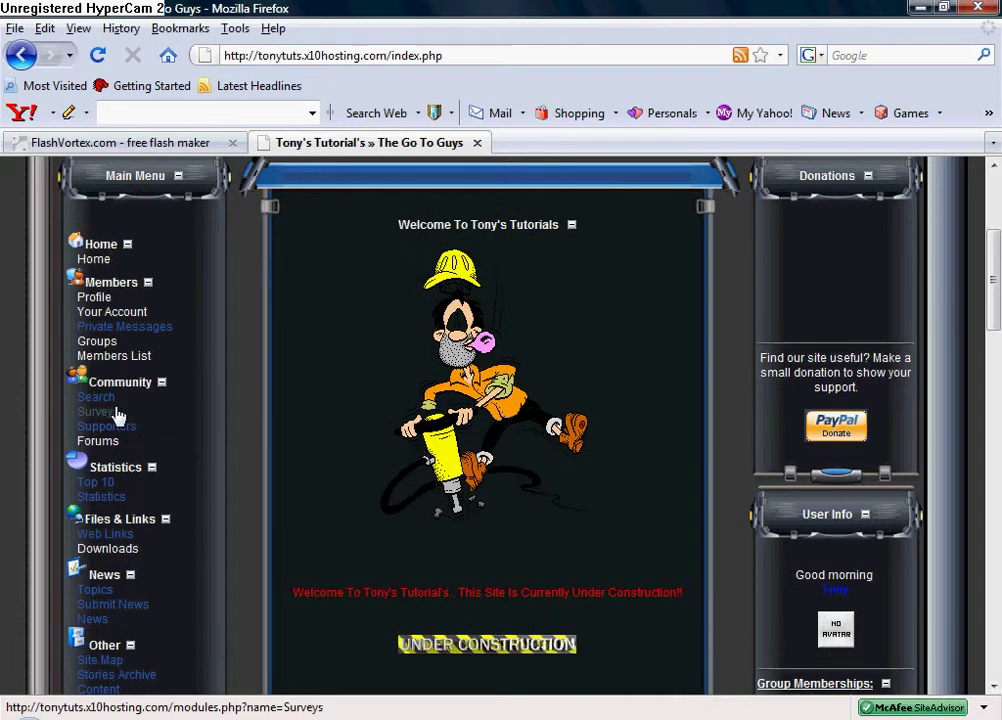
scroll(117, 415, "down", 2)
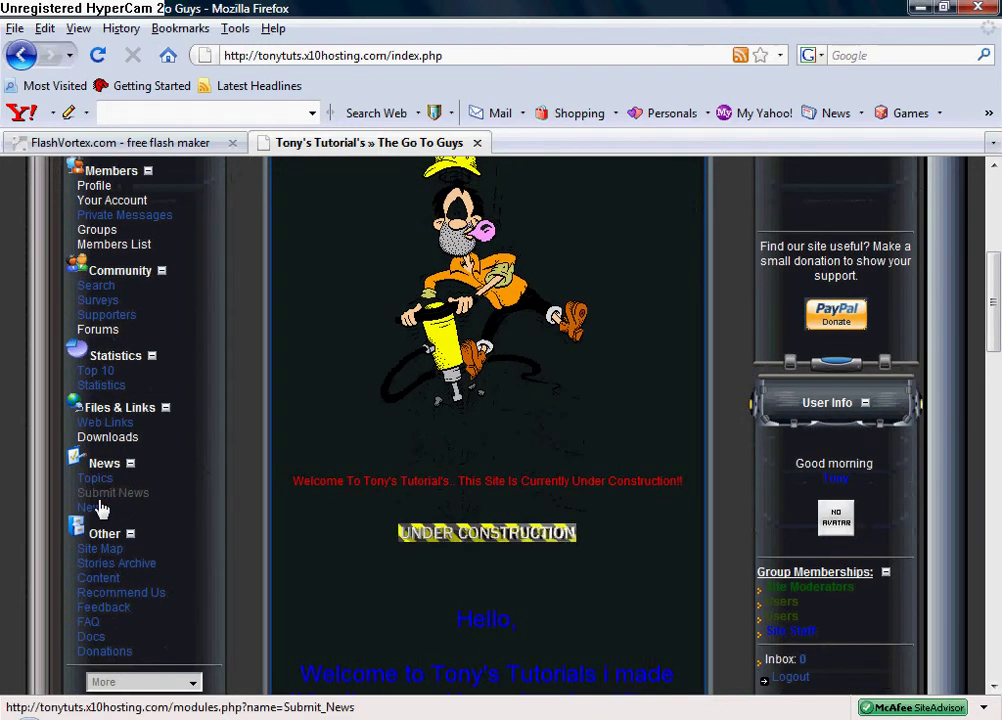
scroll(226, 472, "down", 1)
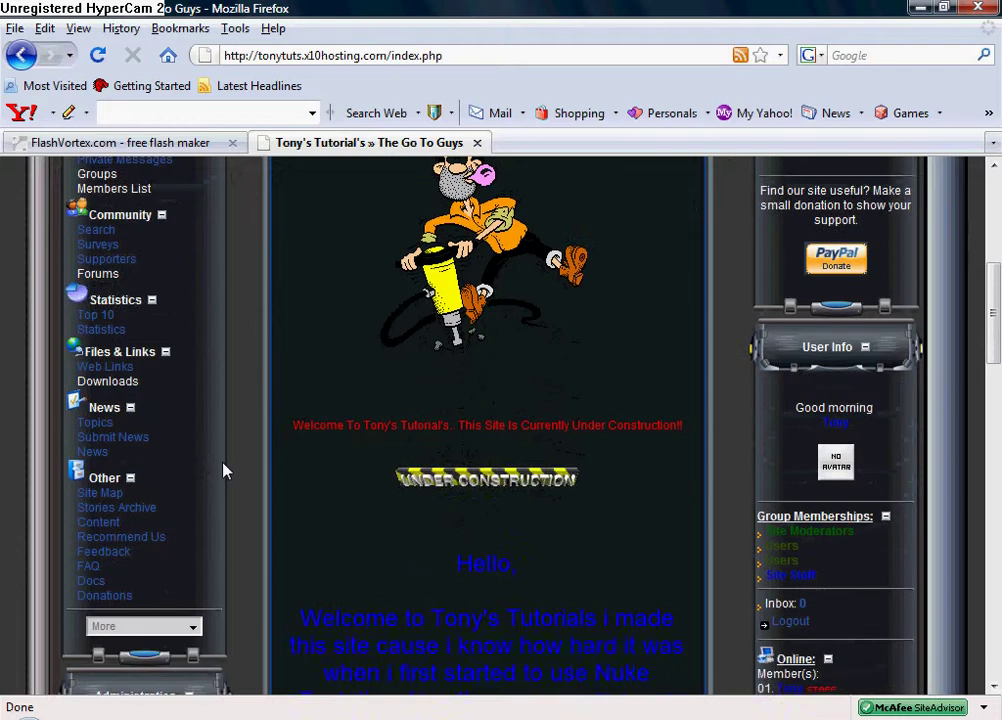
scroll(225, 468, "down", 2)
scroll(233, 467, "up", 4)
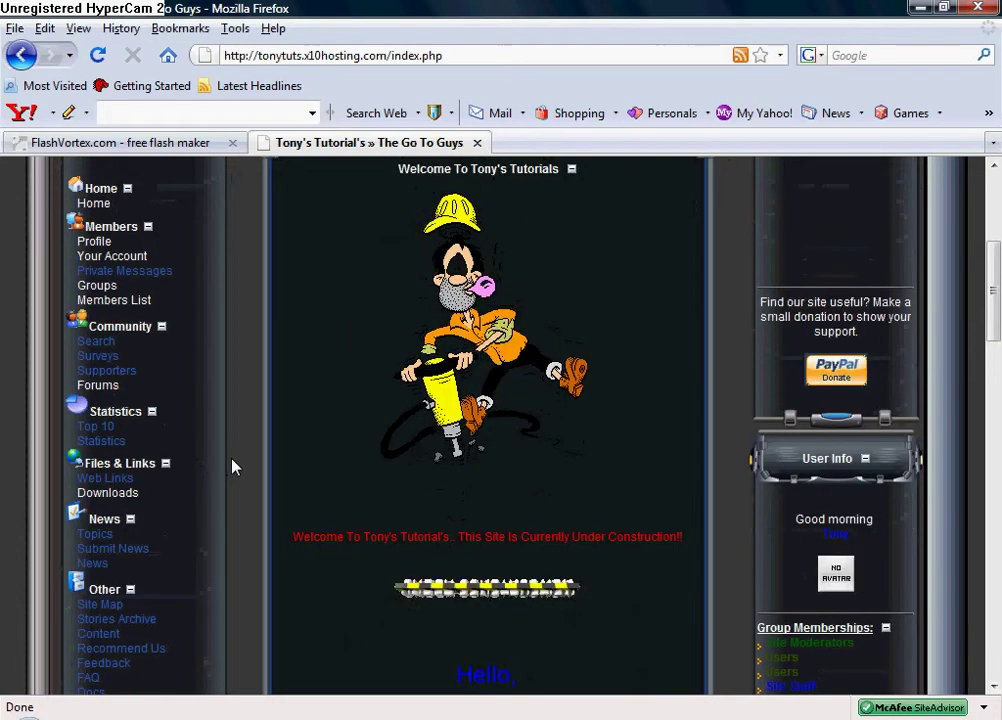
scroll(232, 467, "up", 2)
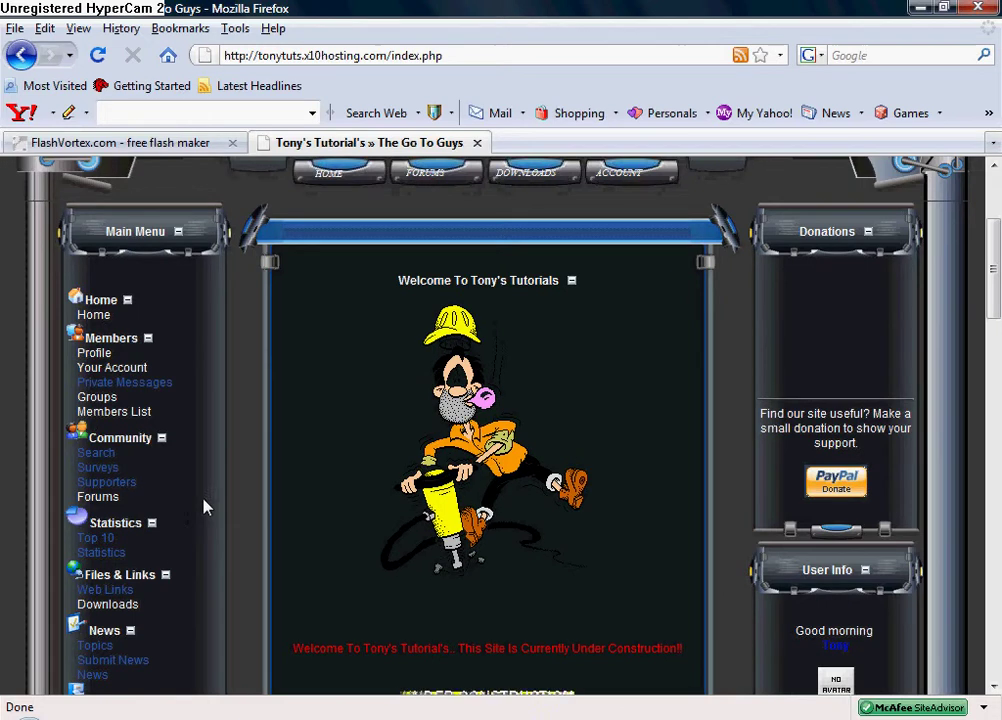
scroll(233, 497, "down", 4)
scroll(246, 485, "down", 3)
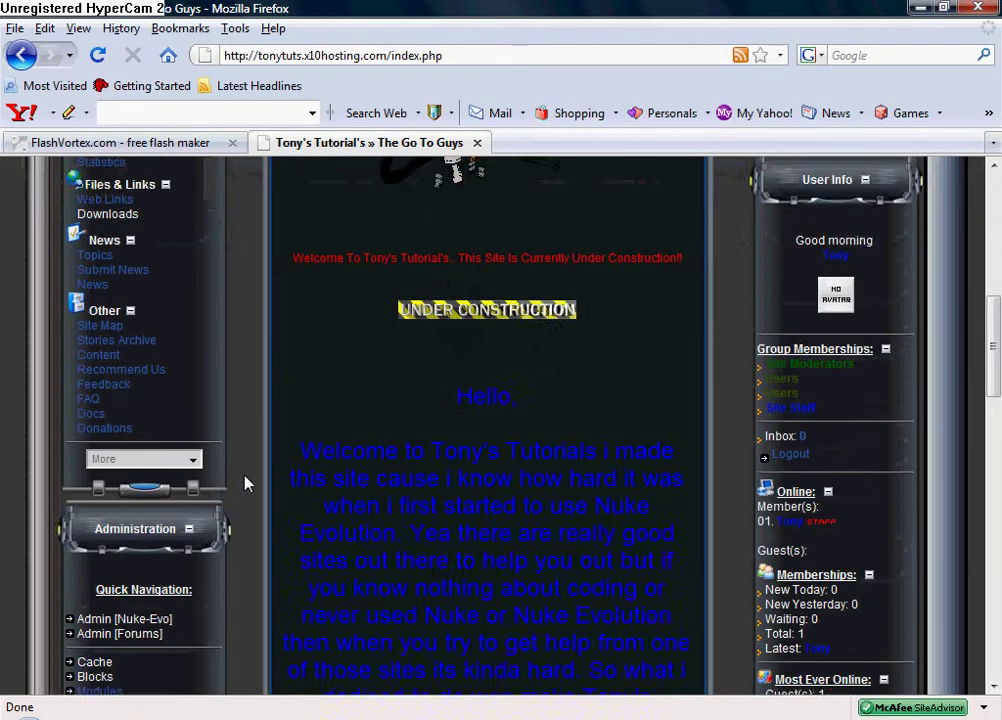
scroll(246, 485, "down", 2)
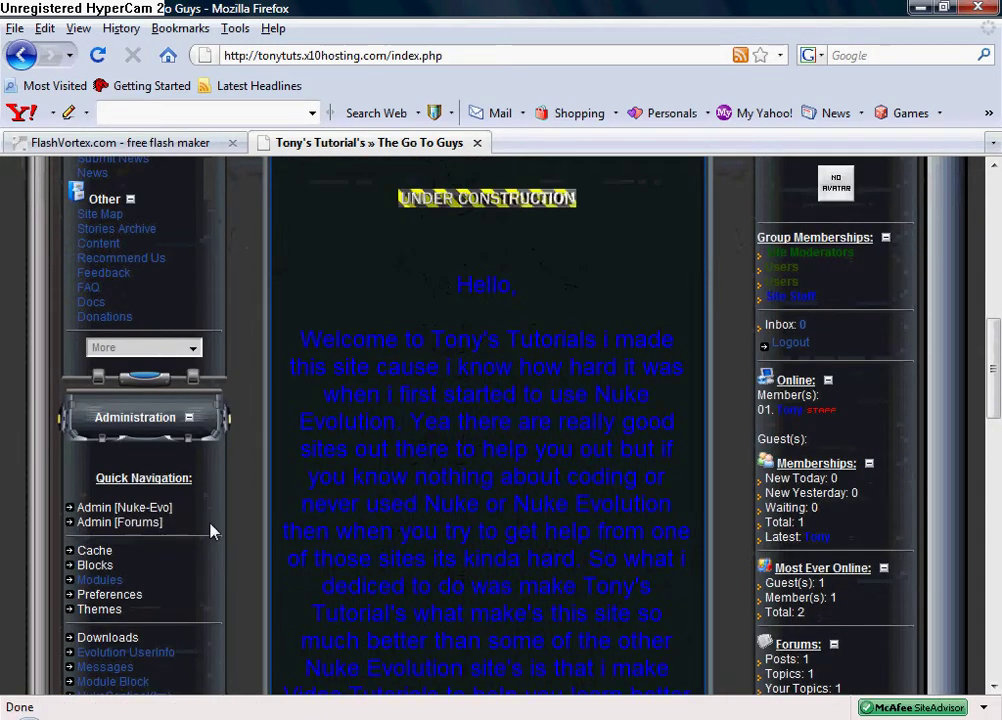
left_click(133, 509)
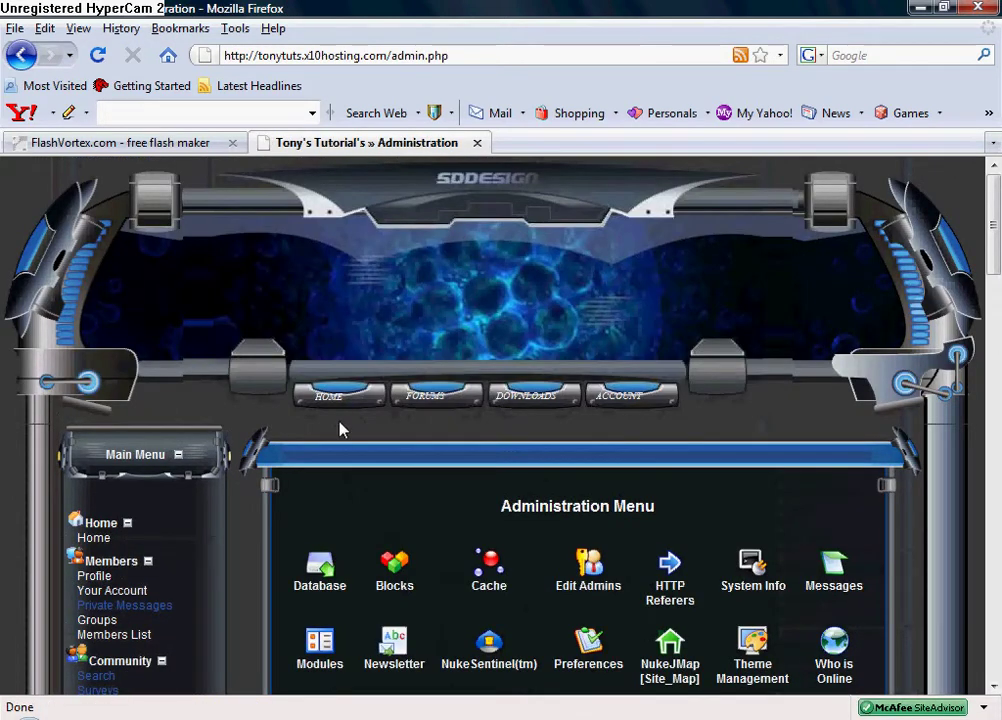
Step: Go to the Modules panel from the Administration Menu to list each module's status
scroll(300, 442, "down", 4)
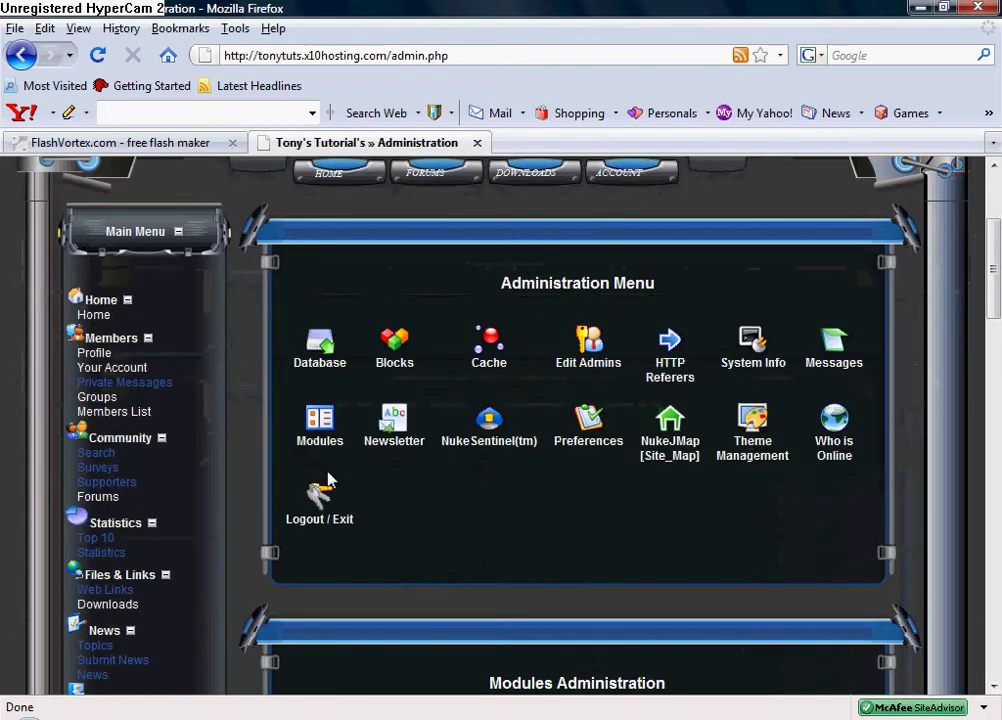
scroll(443, 499, "down", 4)
scroll(440, 496, "up", 4)
left_click(322, 420)
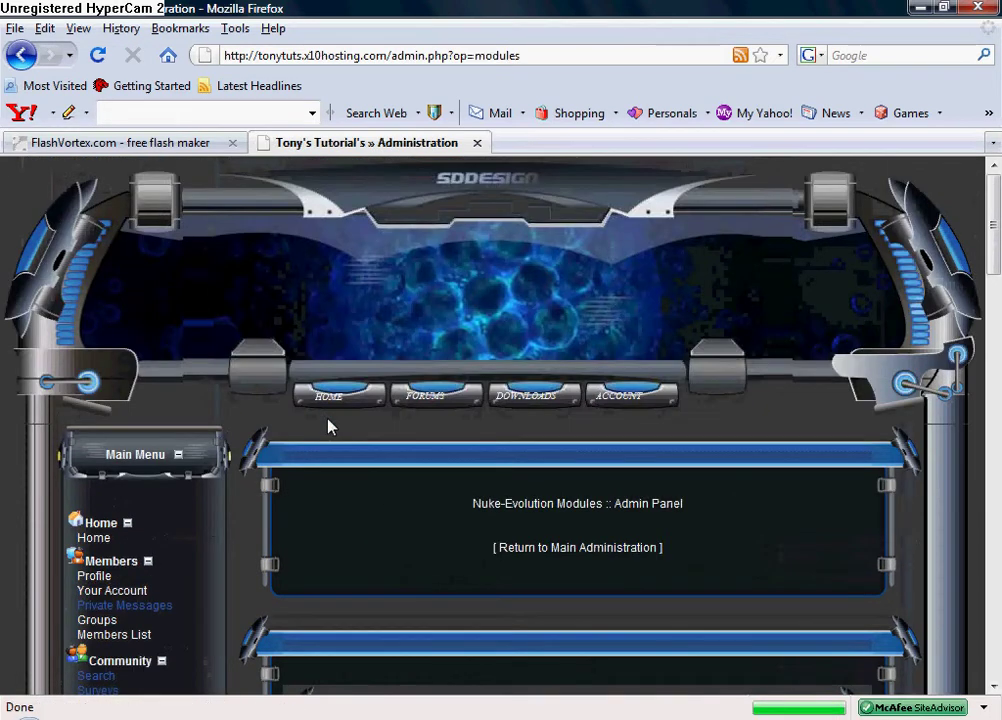
scroll(330, 425, "down", 15)
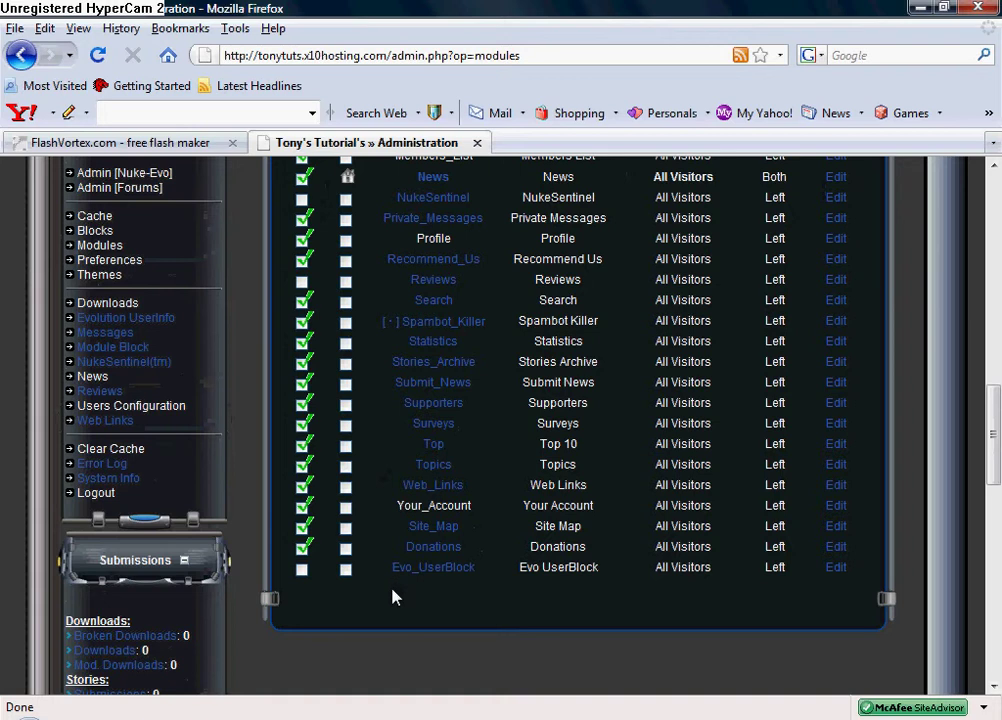
scroll(395, 597, "up", 9)
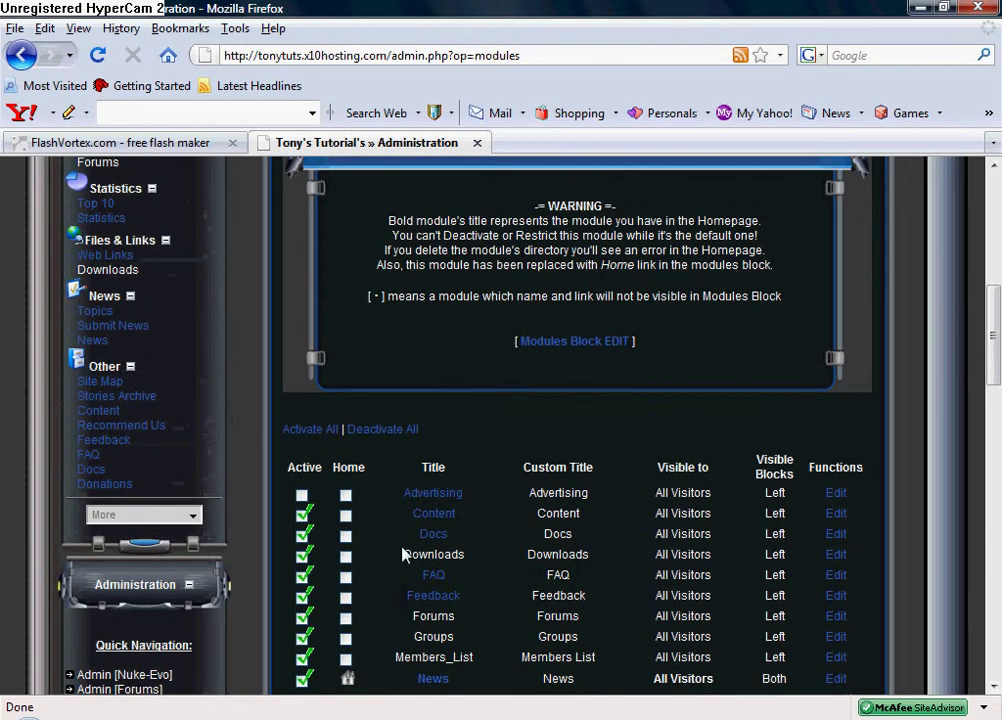
Step: Bring up the Modules Block editor and view the Members, Community and Other category lists
left_click(590, 342)
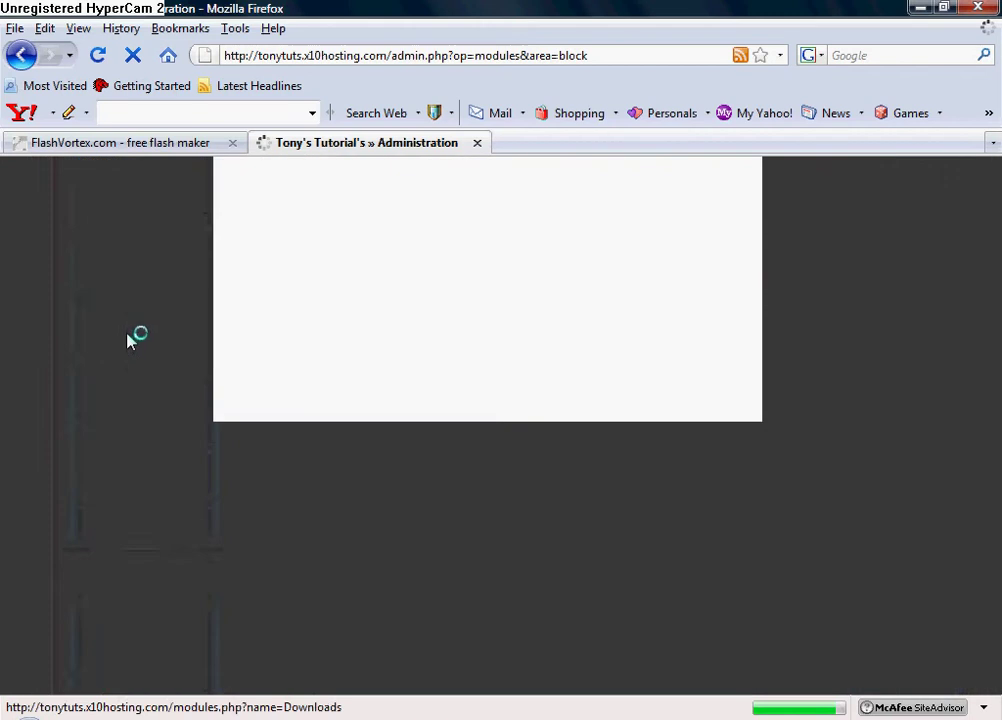
scroll(280, 430, "down", 5)
scroll(292, 433, "down", 14)
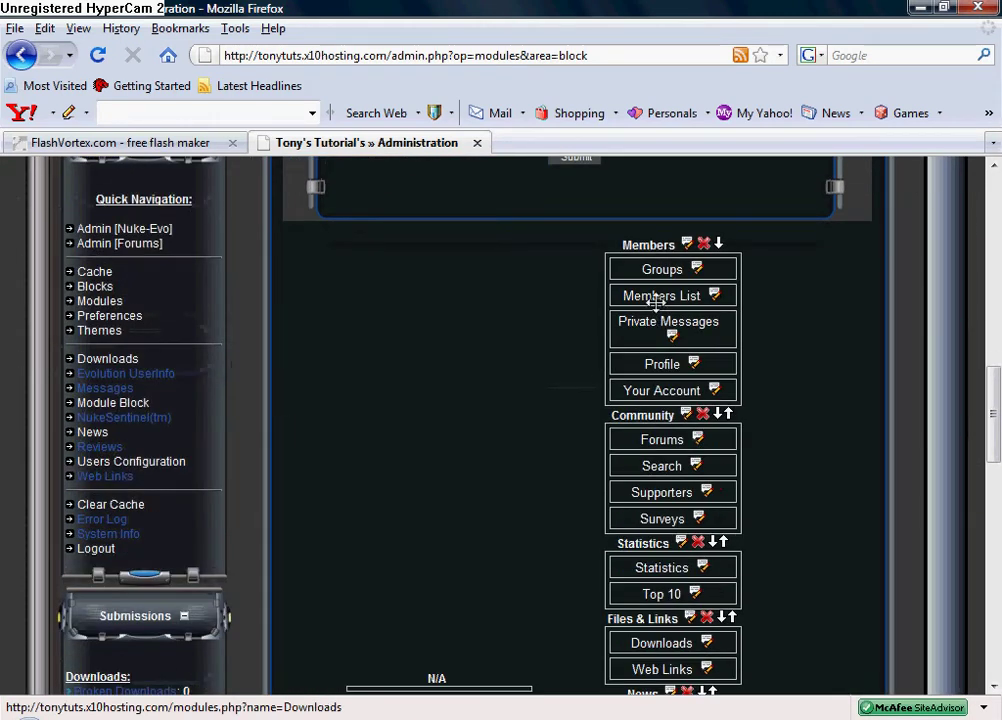
scroll(633, 306, "down", 1)
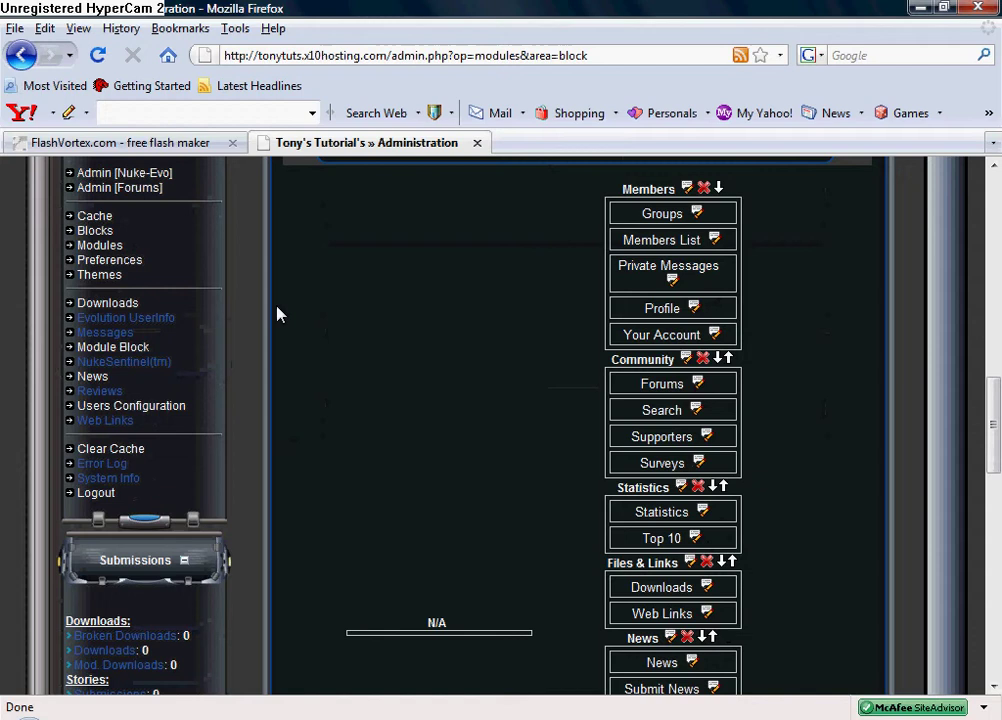
scroll(280, 314, "up", 15)
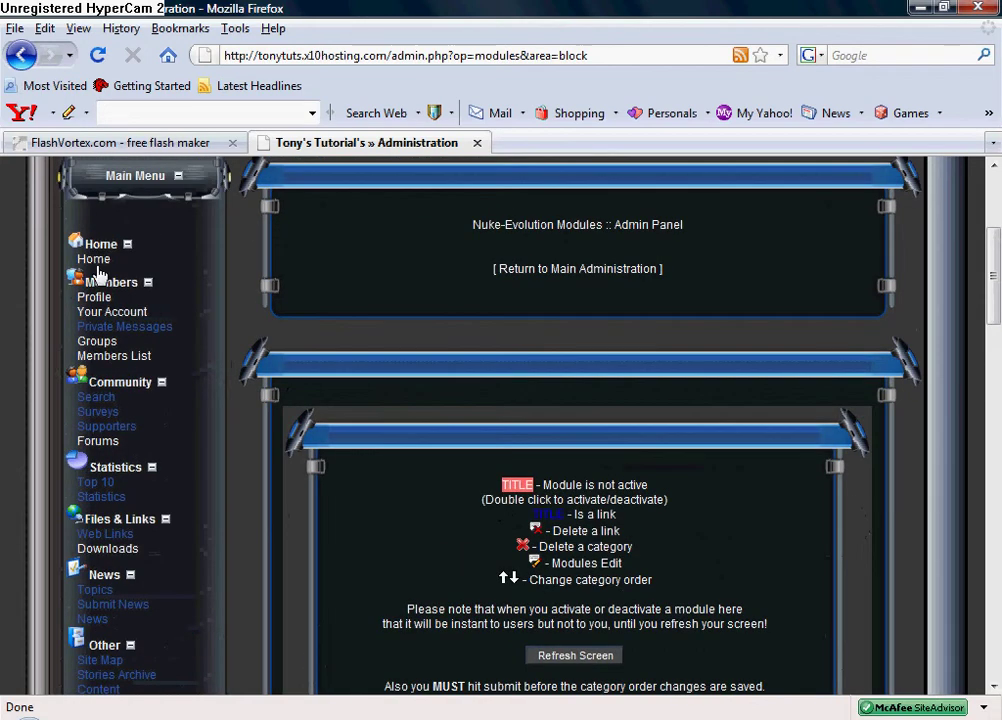
scroll(179, 380, "down", 10)
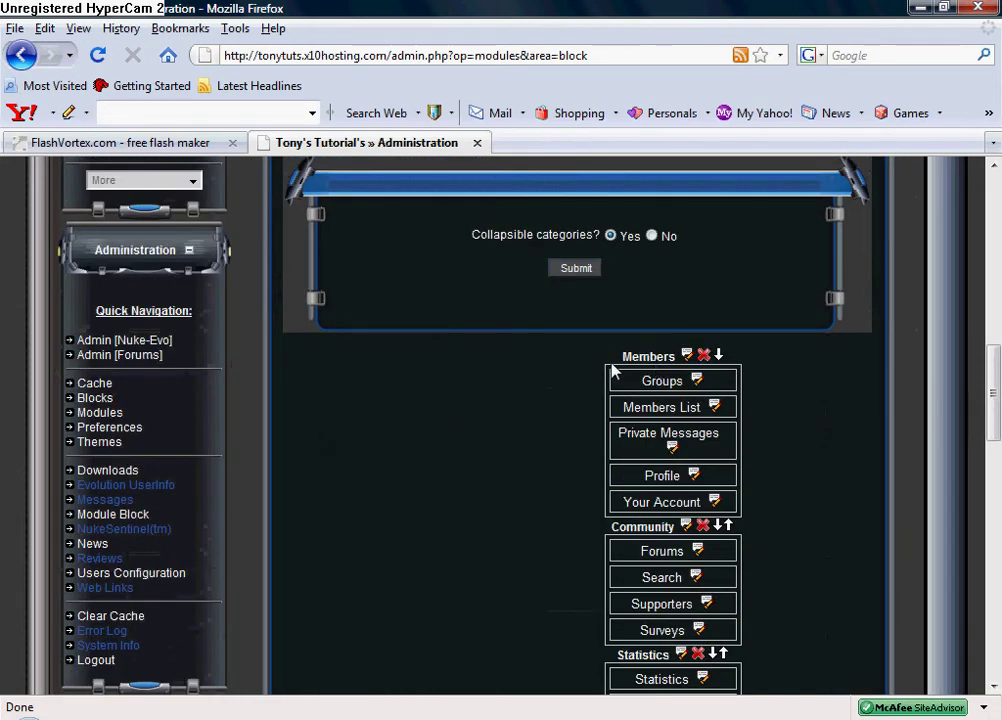
scroll(369, 456, "up", 11)
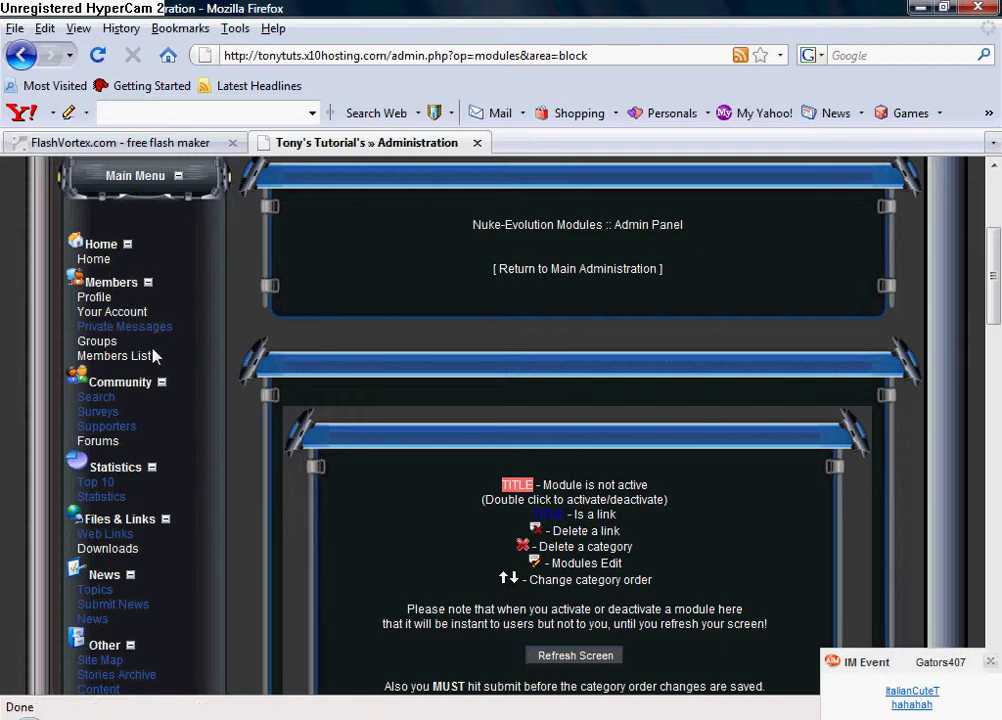
scroll(405, 416, "down", 10)
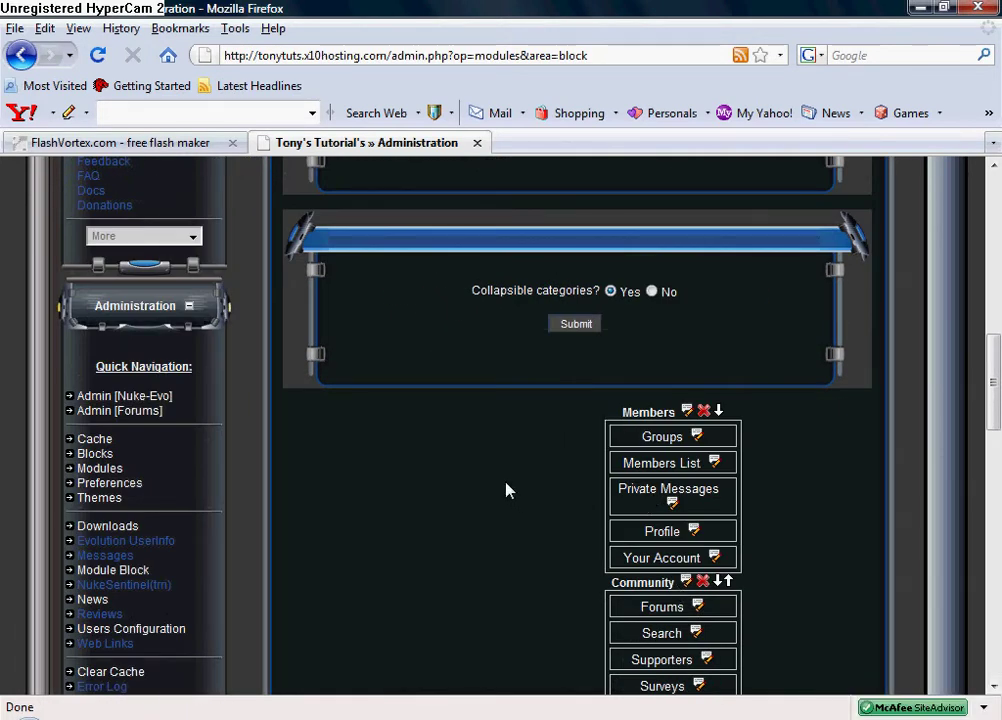
scroll(503, 487, "down", 6)
scroll(504, 464, "down", 7)
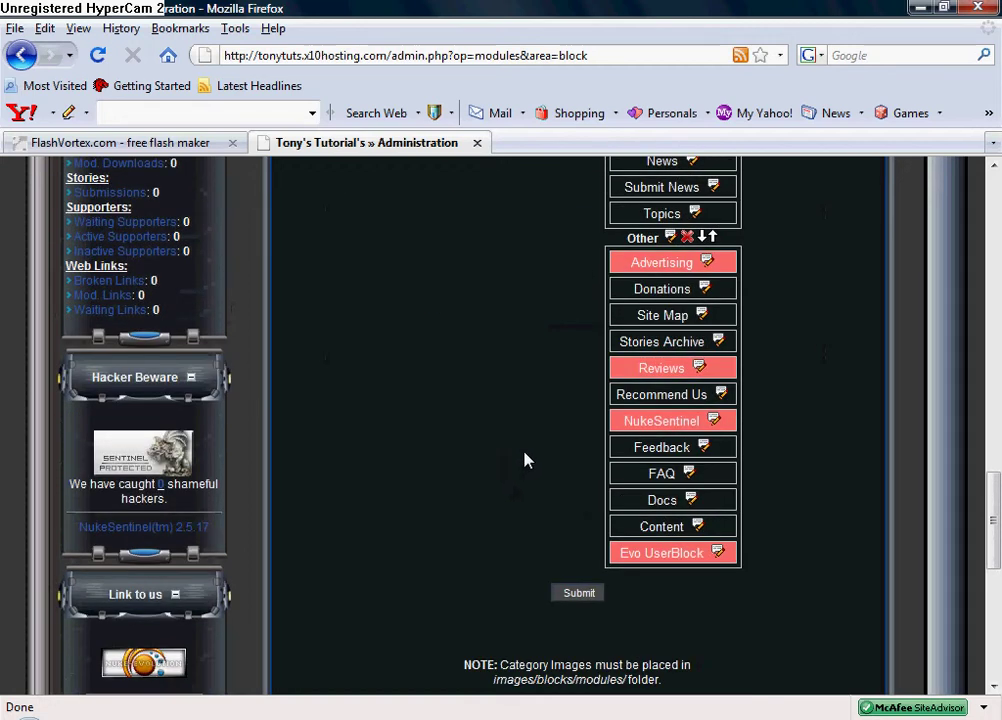
Step: Deactivate the Content, Docs and FAQ modules under the Other category
left_click(633, 526)
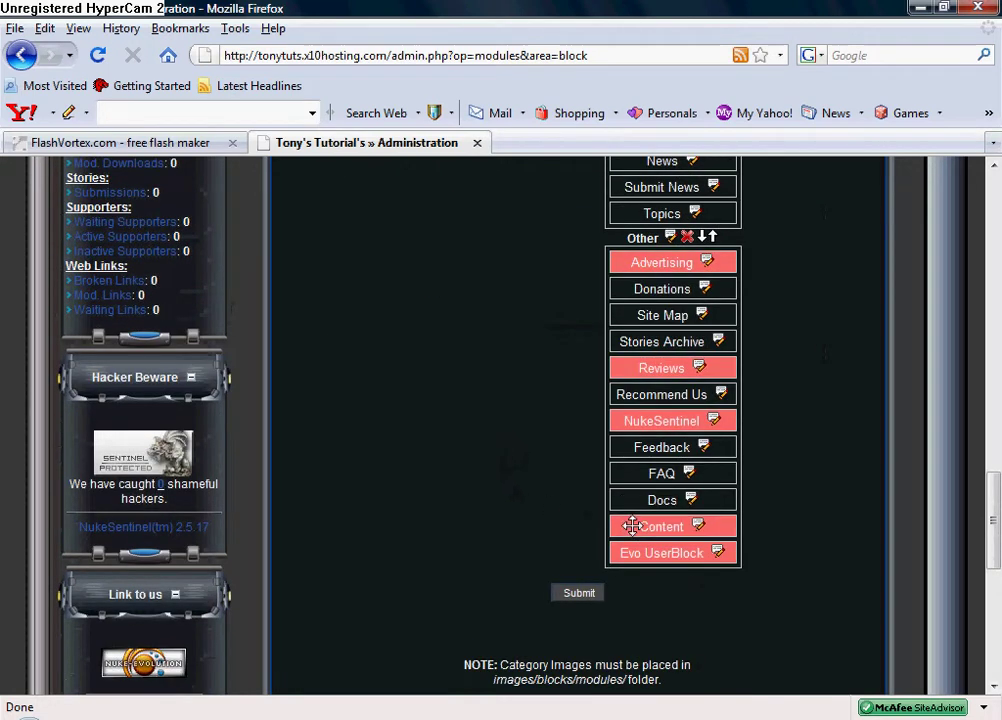
left_click(628, 500)
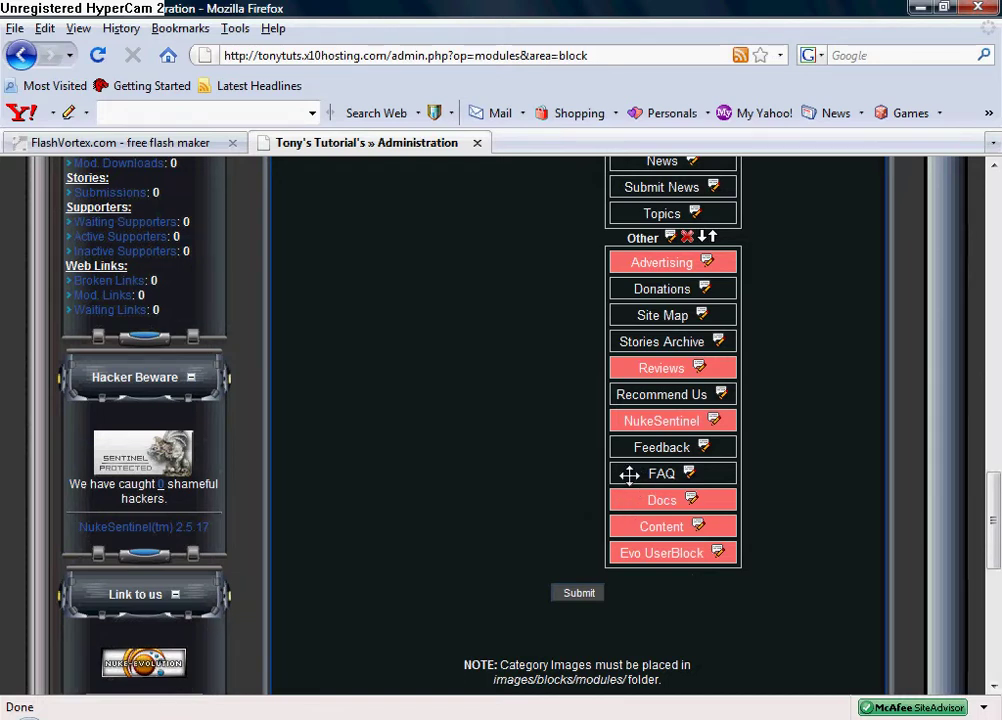
left_click(630, 473)
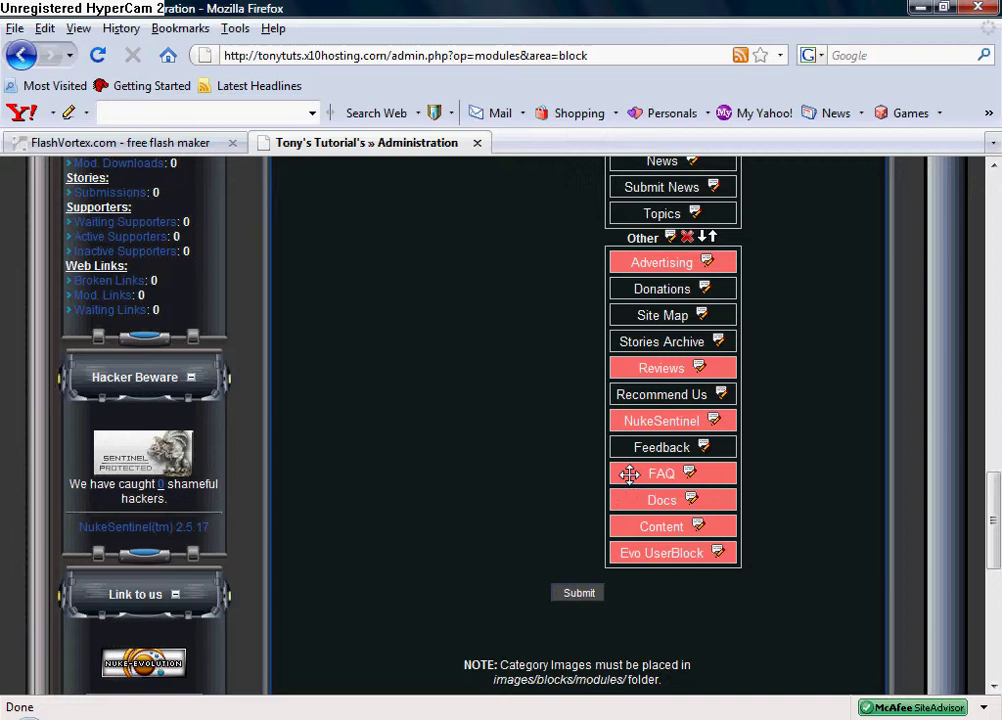
scroll(570, 487, "up", 2)
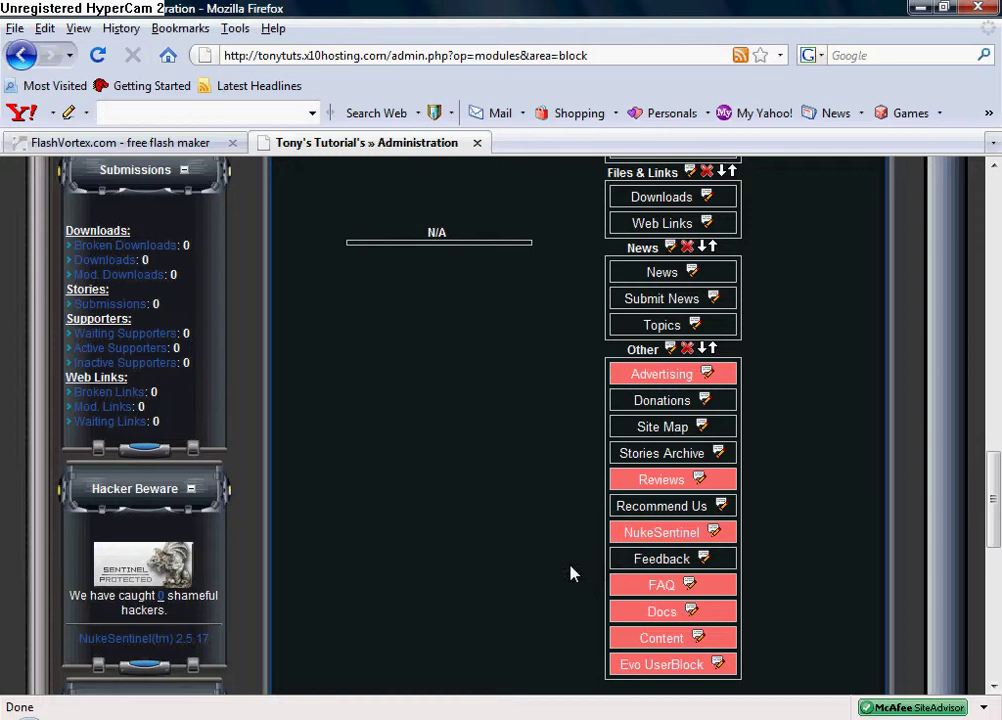
Step: Deactivate the Stories Archive module as well
scroll(571, 587, "up", 1)
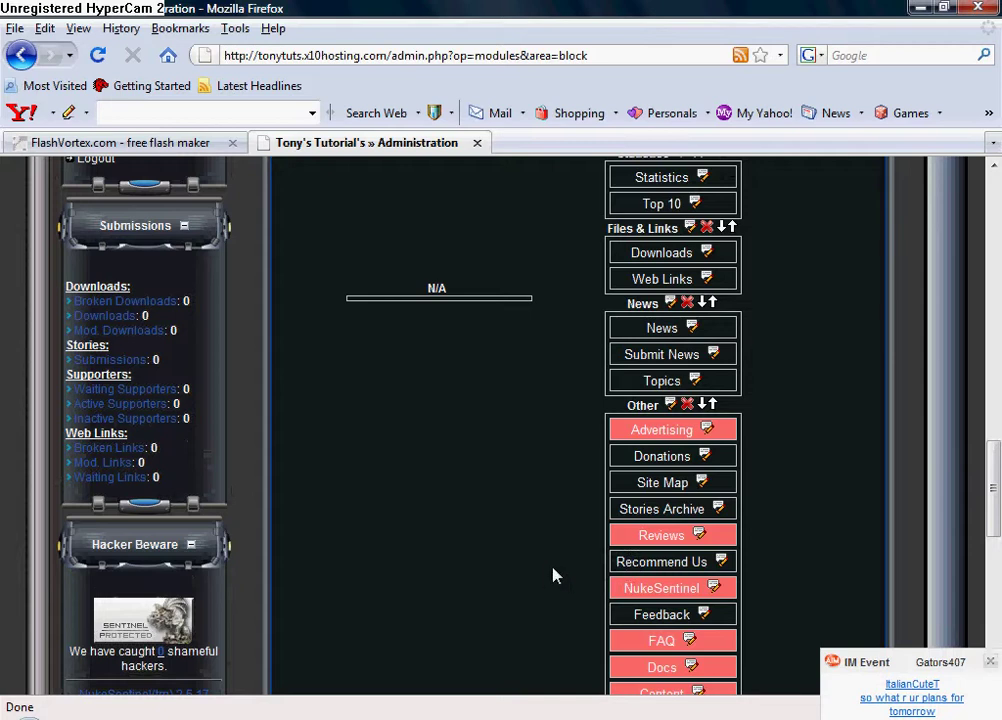
scroll(512, 581, "up", 2)
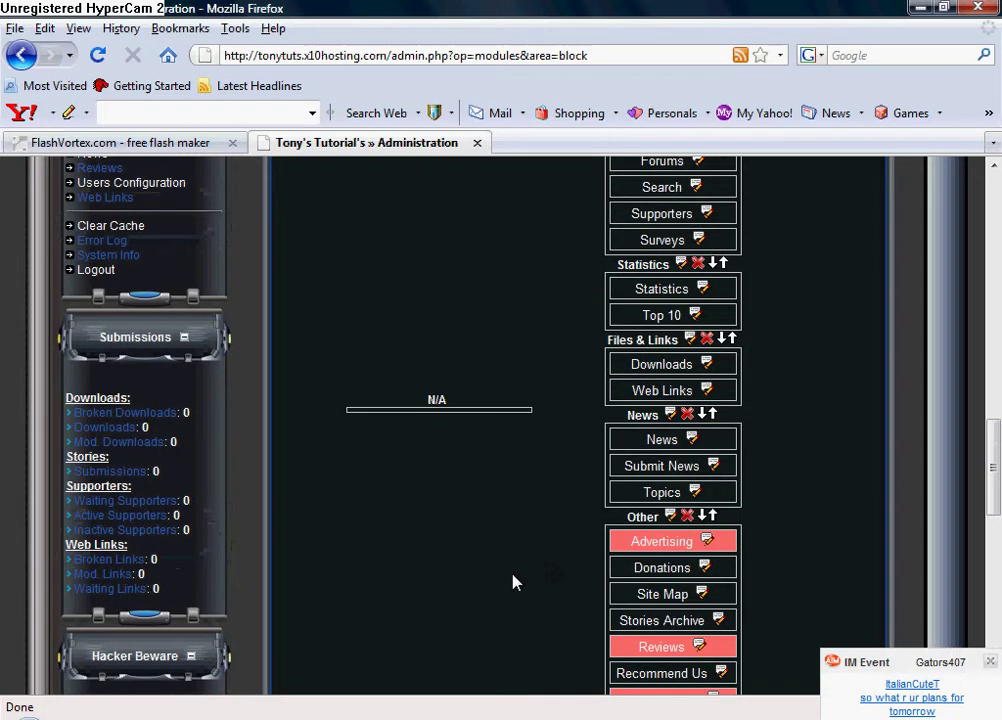
scroll(508, 580, "down", 2)
scroll(508, 580, "down", 4)
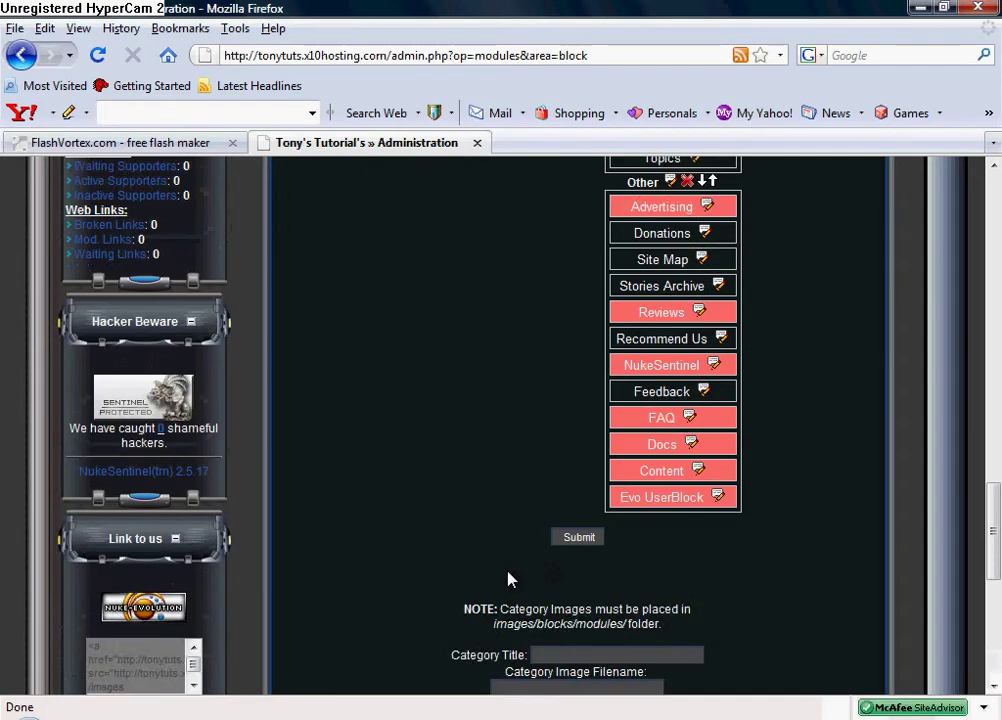
scroll(508, 580, "up", 2)
scroll(505, 530, "up", 3)
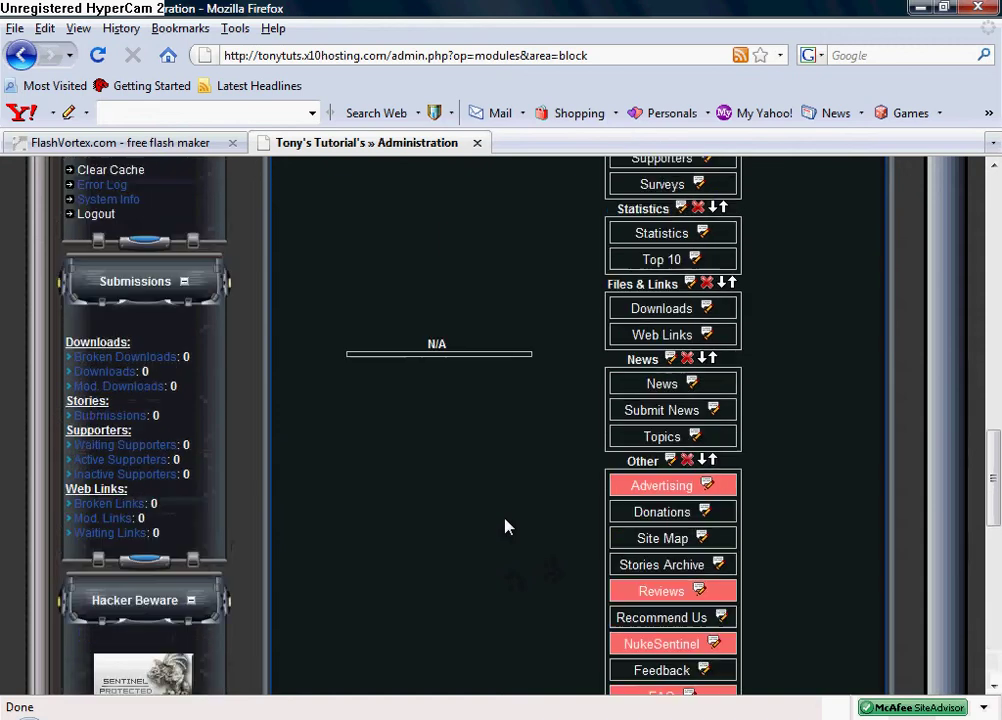
left_click(628, 567)
left_click_drag(628, 567, 620, 562)
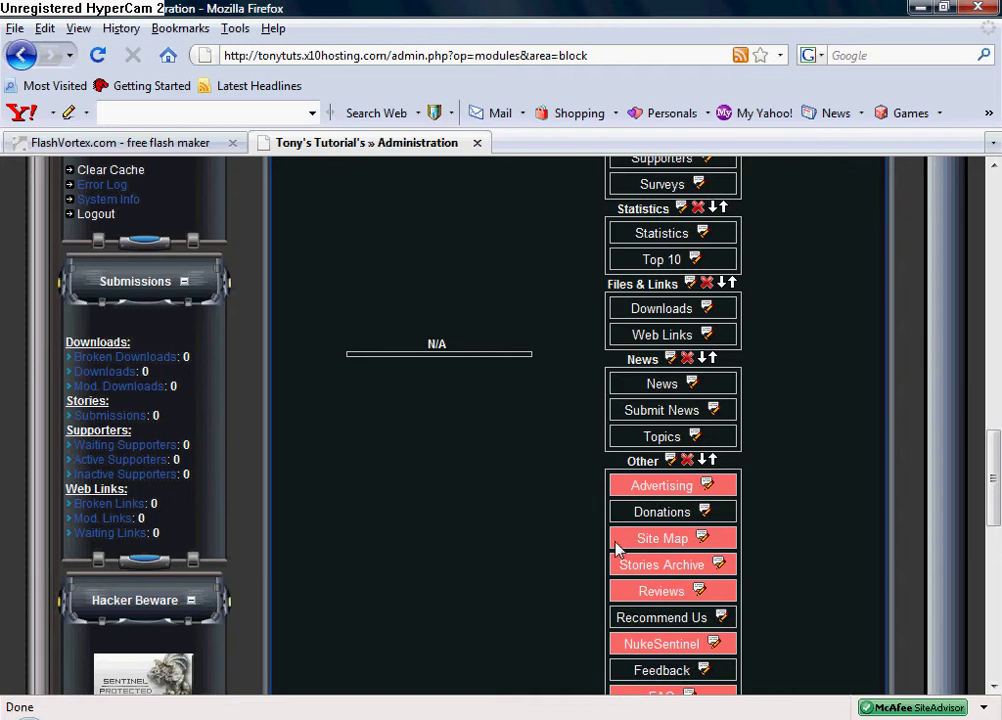
scroll(555, 546, "up", 1)
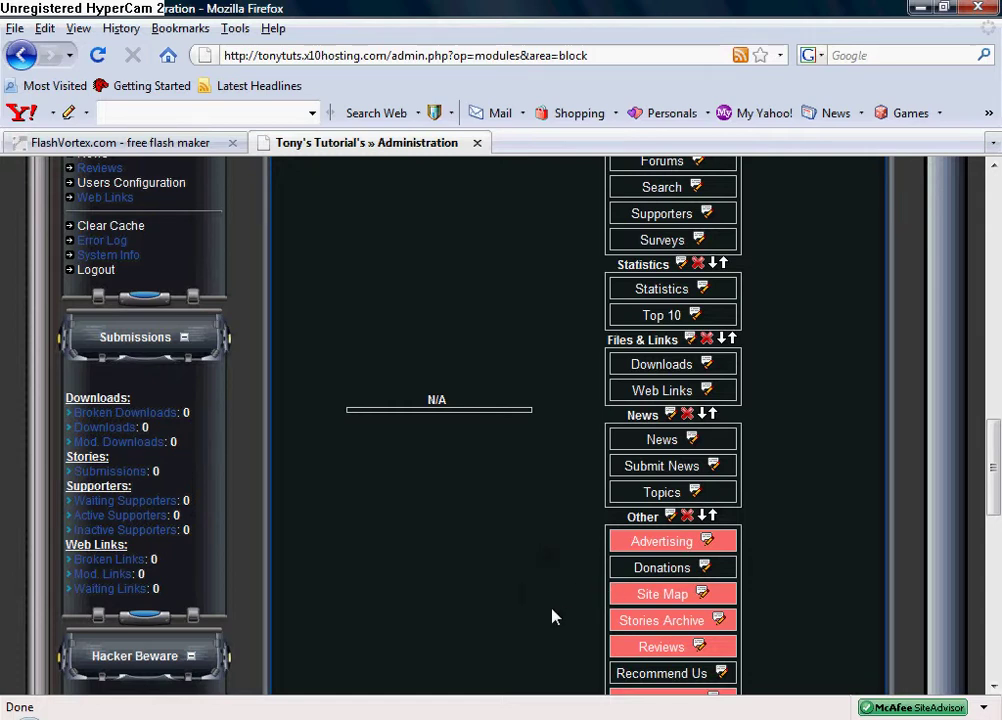
scroll(553, 616, "up", 2)
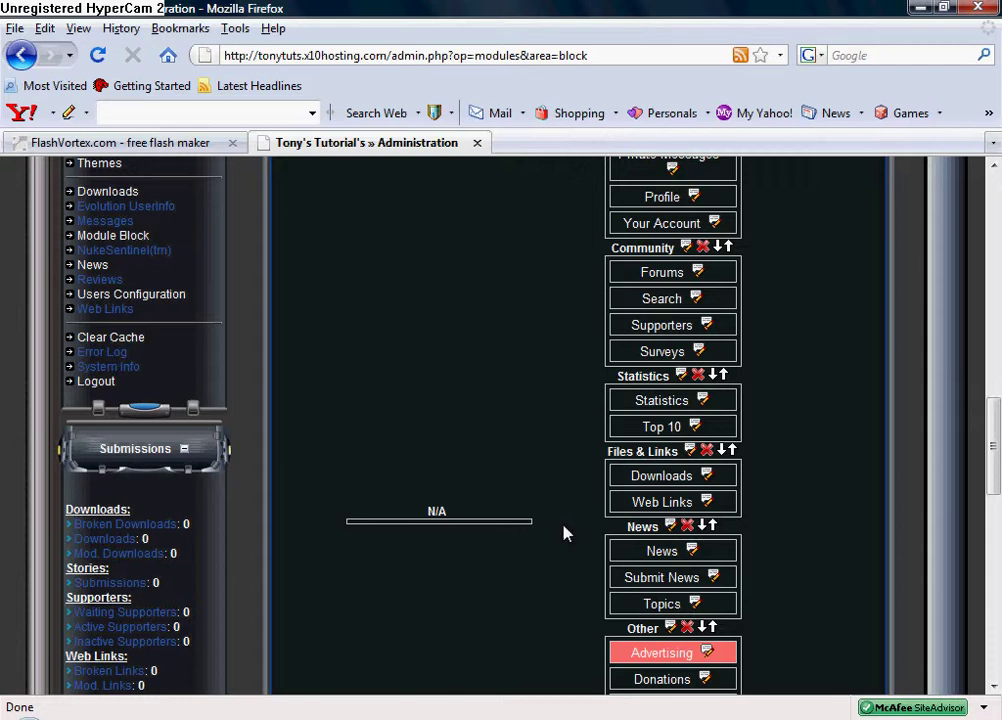
scroll(590, 612, "up", 1)
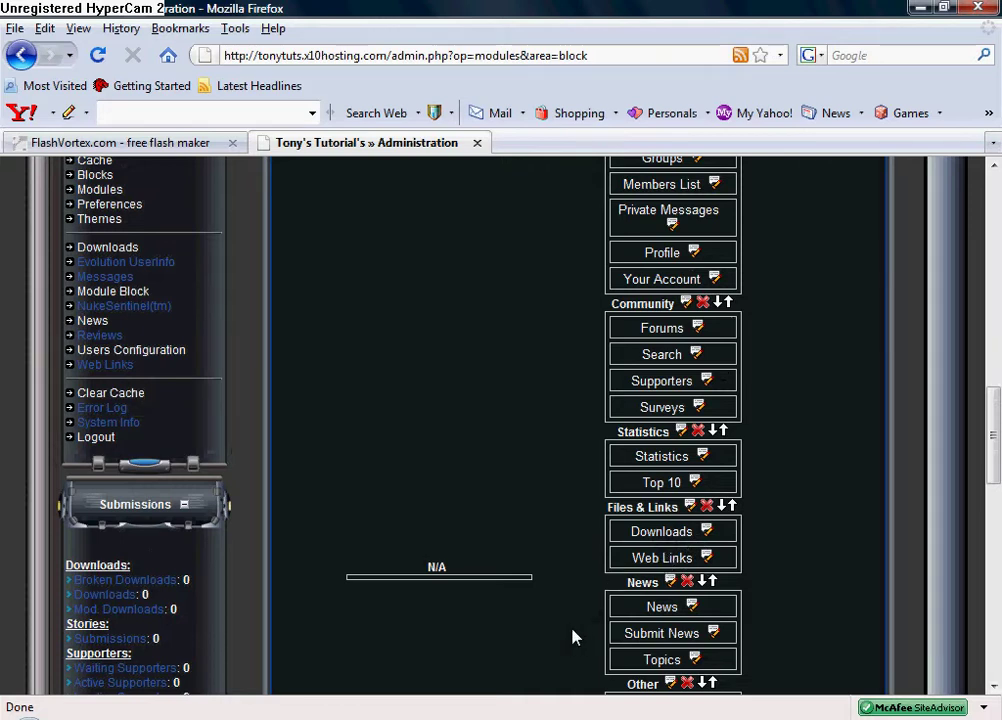
scroll(574, 636, "up", 1)
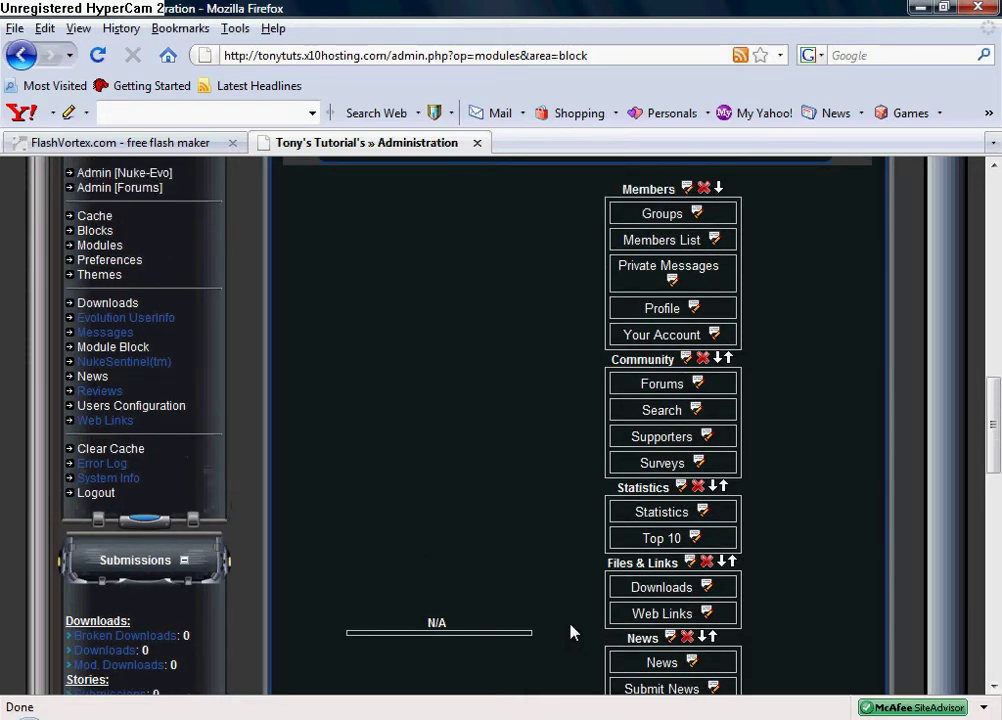
Step: Mark Statistics, Top 10, Surveys and Supporters inactive so each turns red
left_click(638, 513)
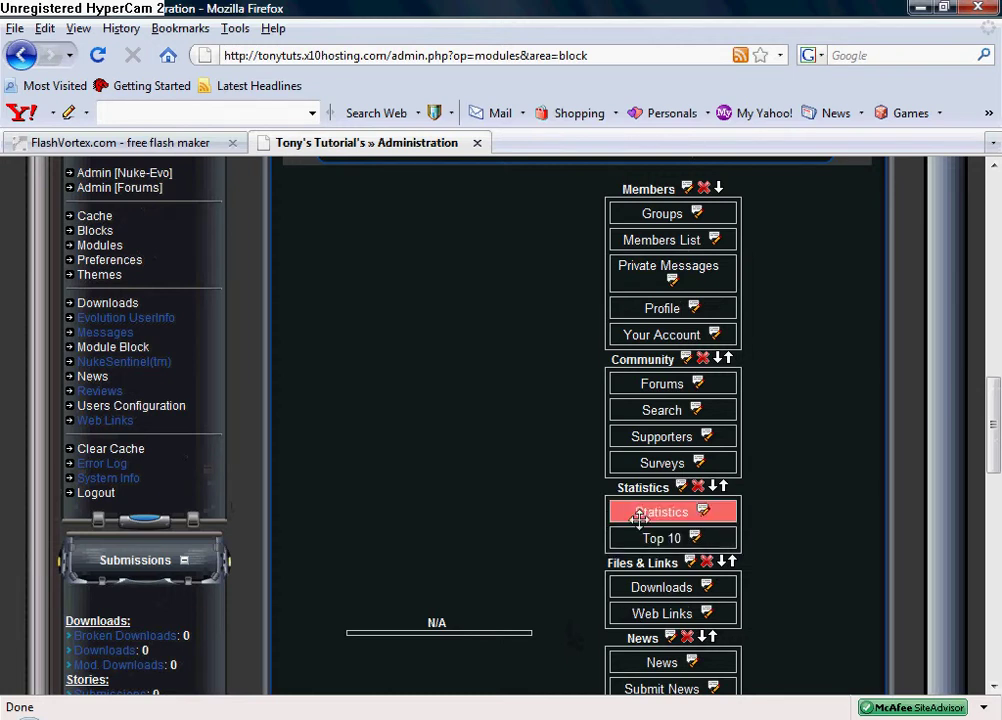
left_click(635, 537)
scroll(586, 559, "up", 2)
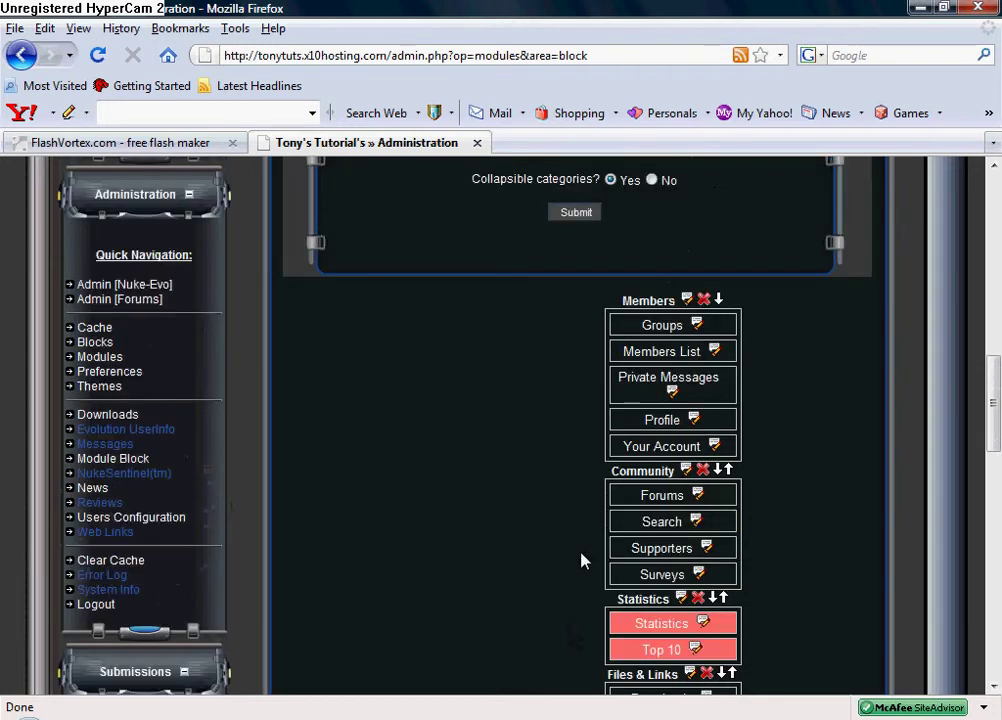
left_click(630, 575)
left_click(633, 549)
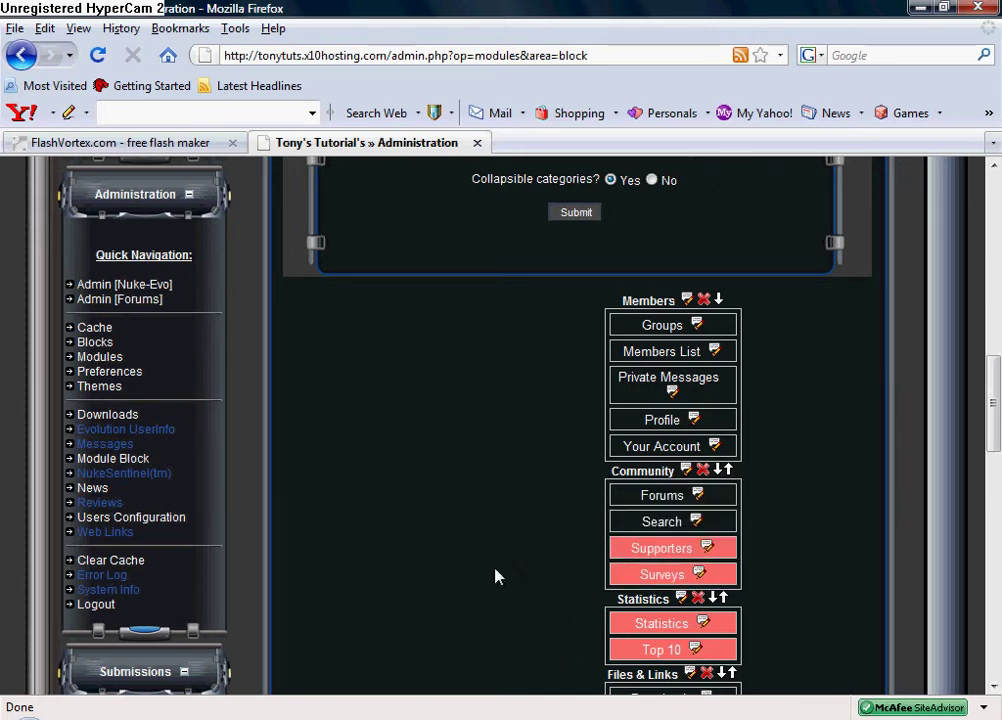
scroll(610, 493, "down", 3)
scroll(575, 465, "down", 7)
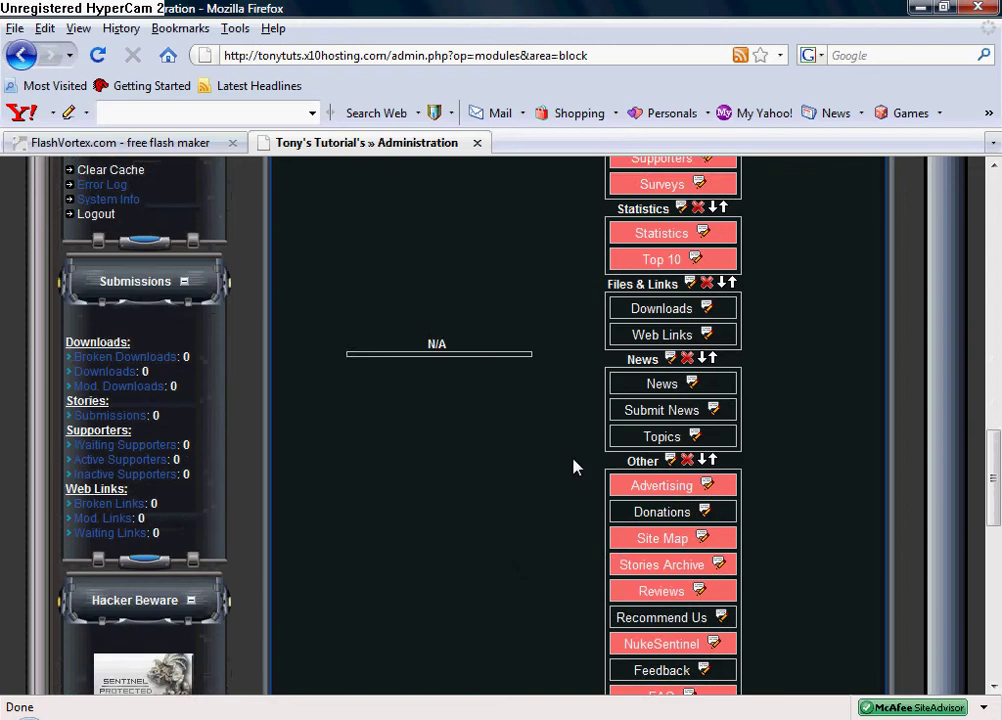
scroll(582, 470, "down", 1)
Step: Submit the module activation changes and review the refreshed Main Menu categories
left_click(580, 594)
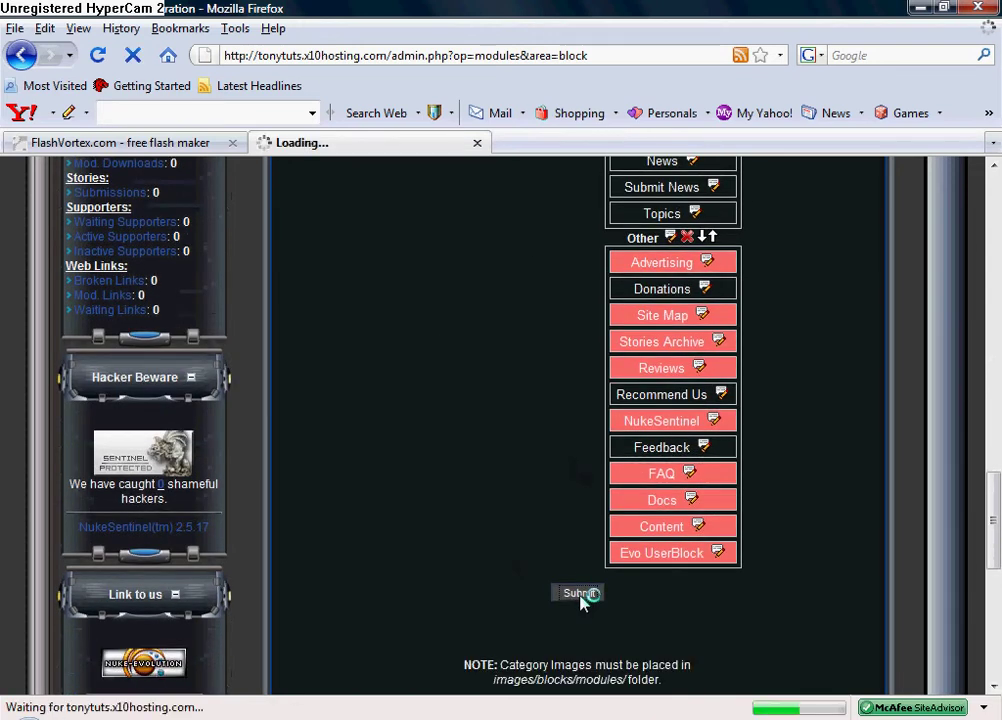
scroll(470, 540, "down", 4)
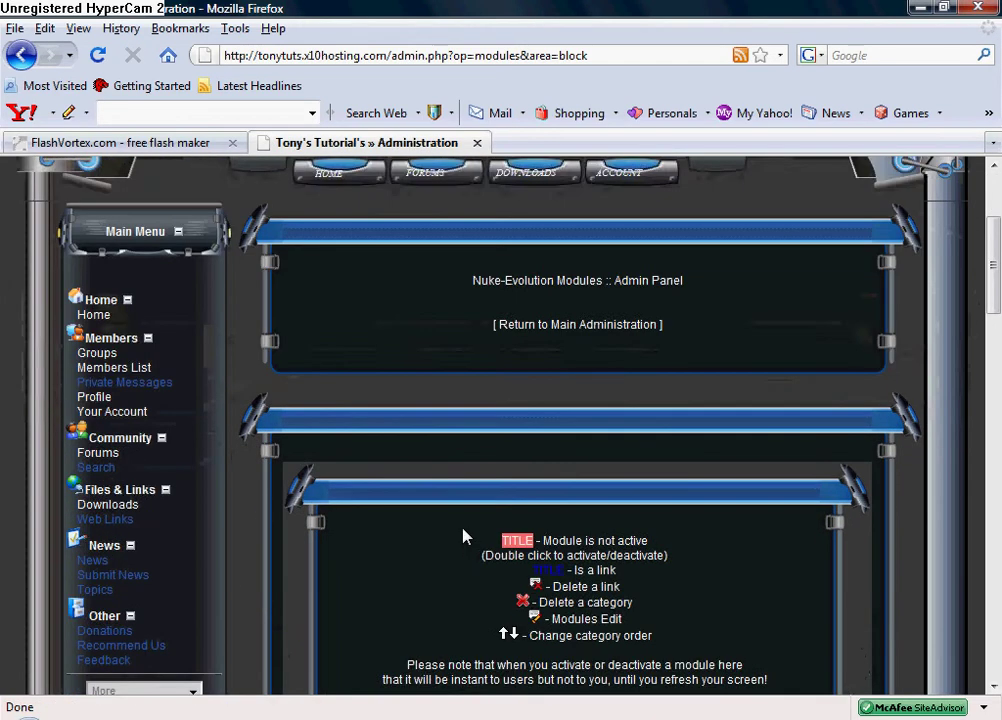
scroll(463, 535, "down", 1)
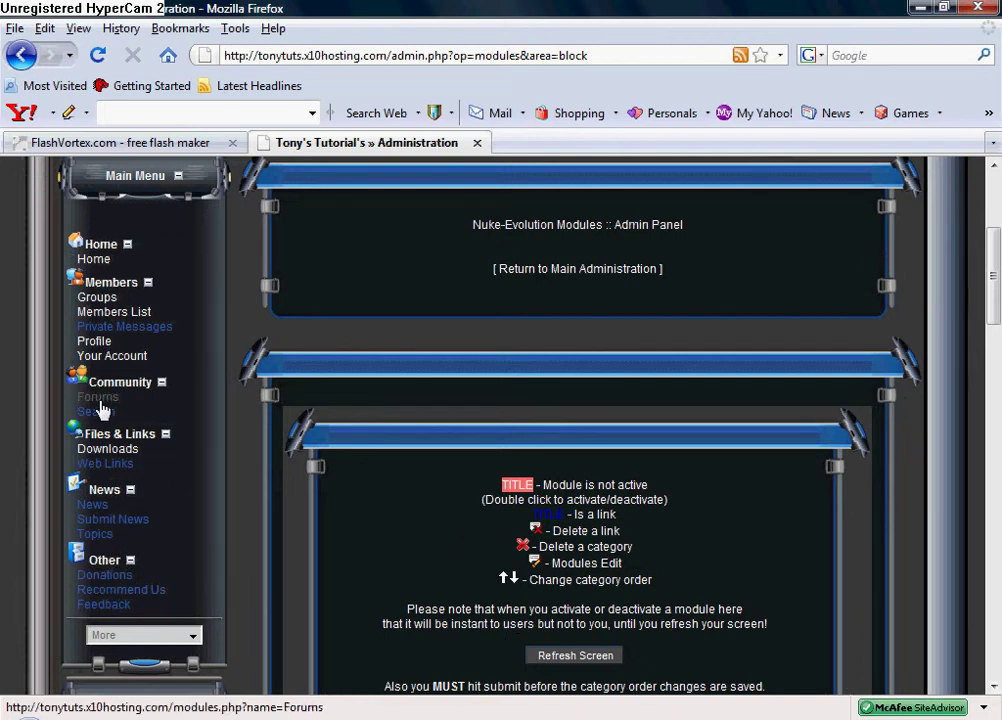
Step: Drag Donations, Recommend Us and Feedback from the Other list into Community
scroll(201, 501, "down", 15)
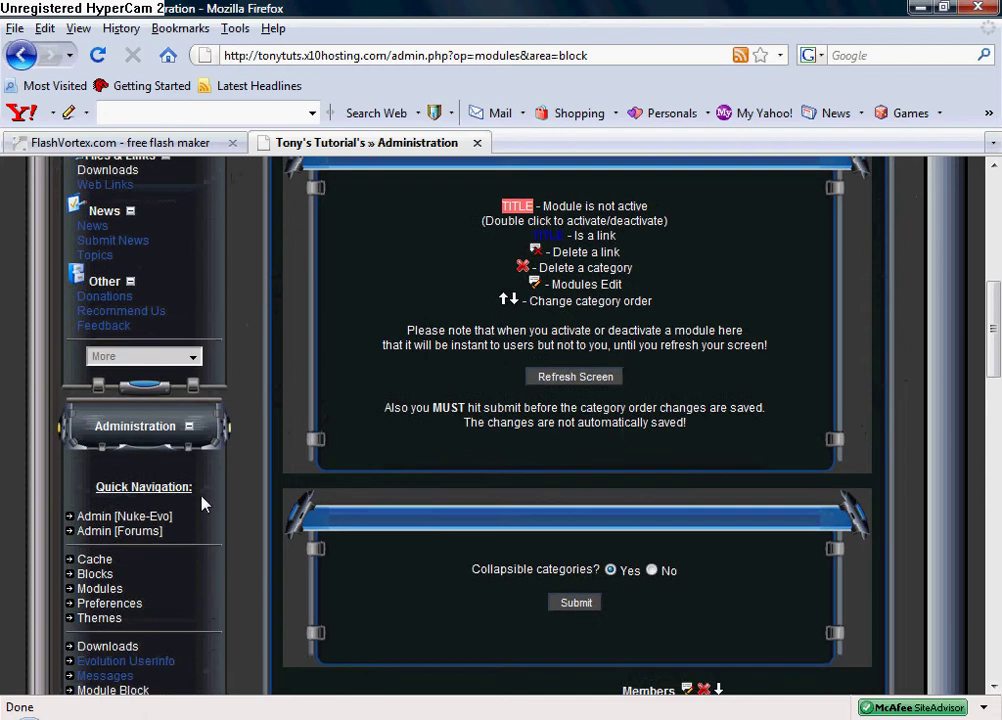
scroll(220, 507, "down", 6)
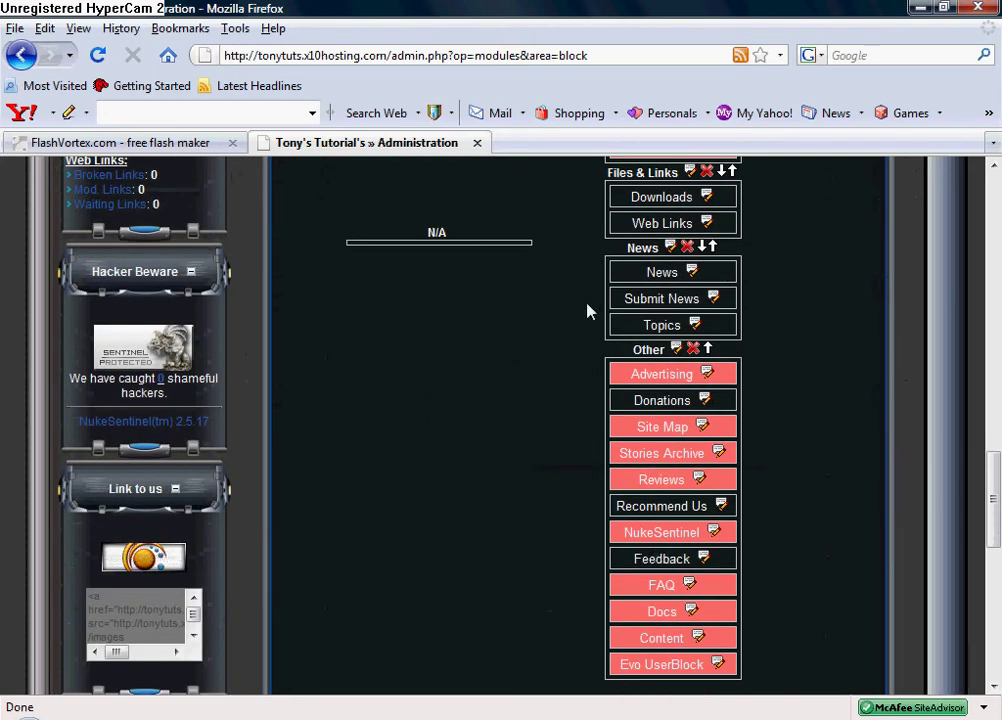
scroll(570, 450, "up", 2)
left_click_drag(638, 511, 635, 165)
scroll(615, 382, "up", 2)
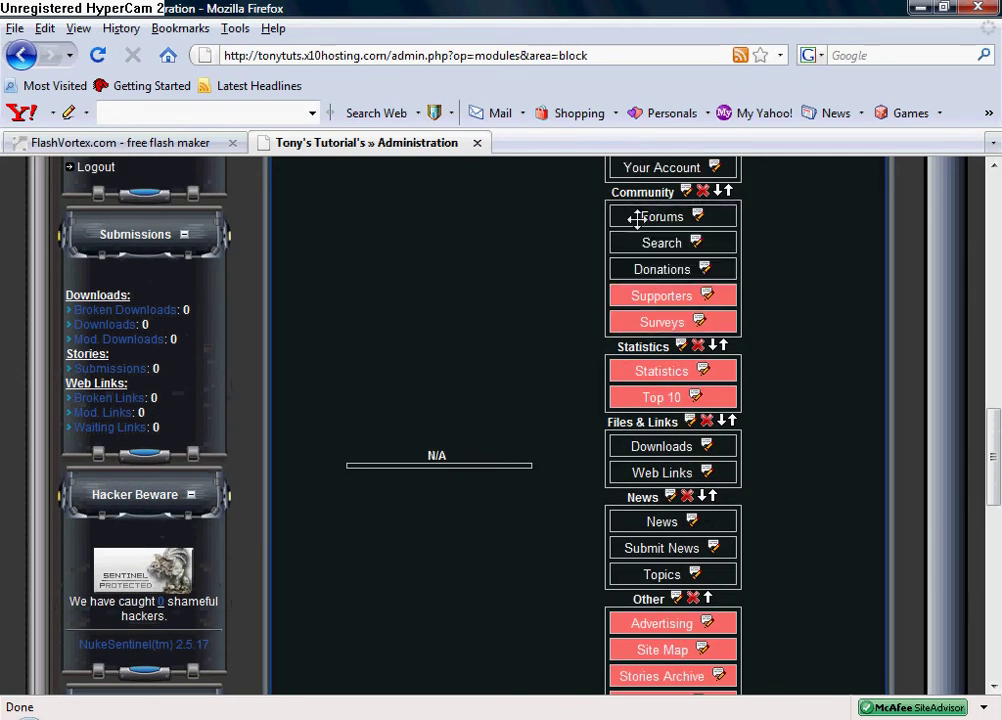
scroll(530, 335, "down", 2)
scroll(530, 335, "down", 4)
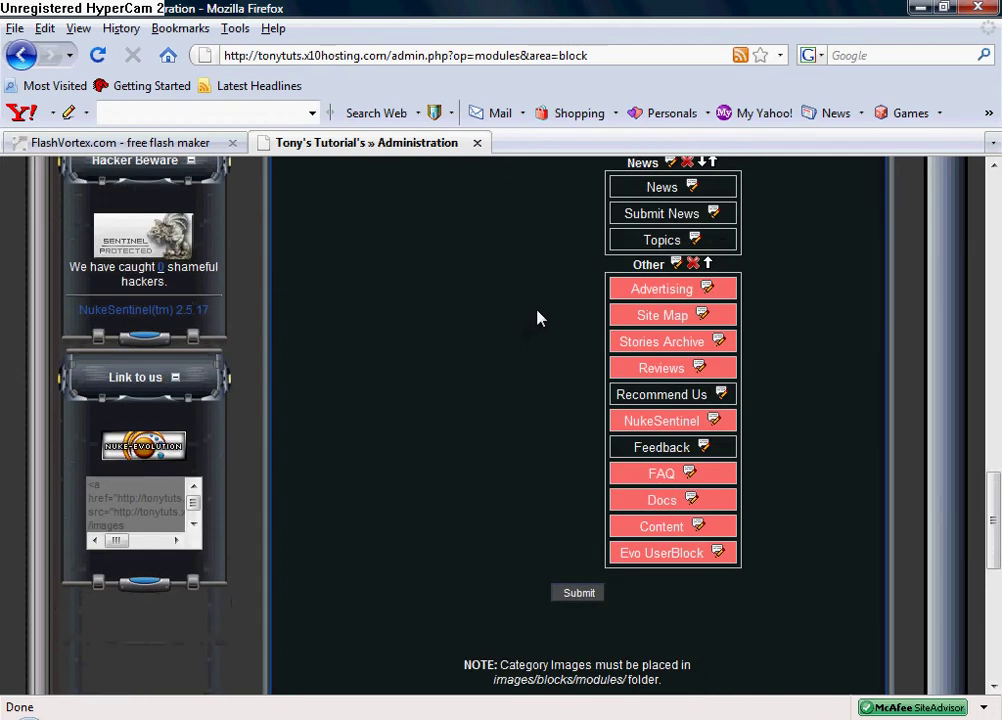
left_click_drag(658, 397, 611, 430)
scroll(649, 264, "up", 6)
scroll(658, 242, "up", 2)
scroll(524, 440, "down", 6)
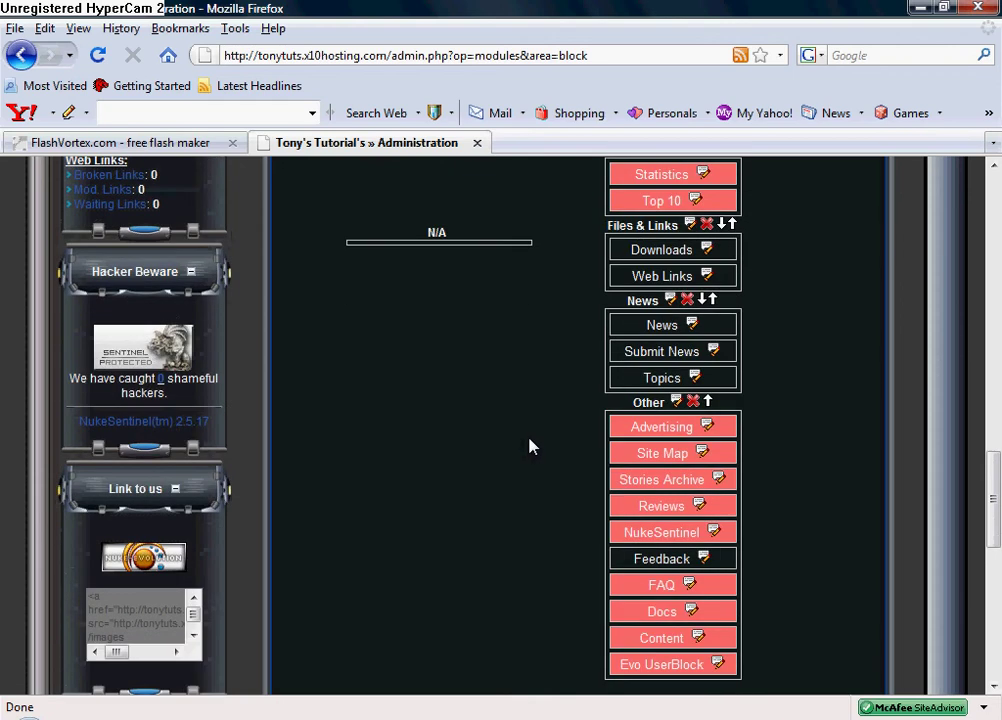
left_click_drag(663, 585, 655, 540)
scroll(640, 550, "up", 7)
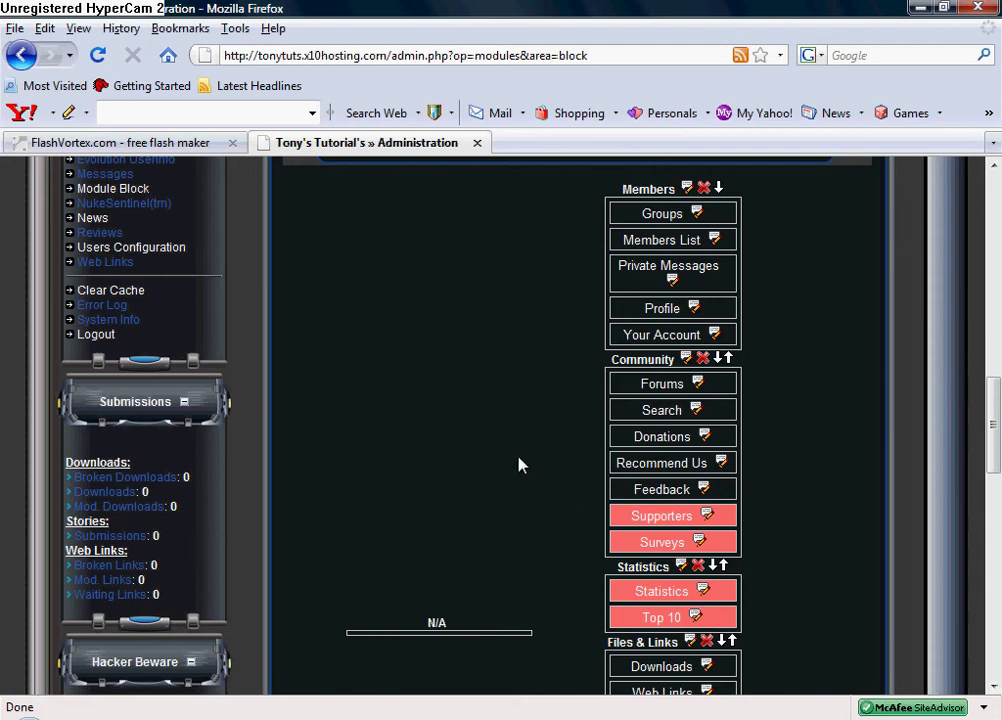
scroll(490, 445, "down", 7)
scroll(490, 445, "down", 2)
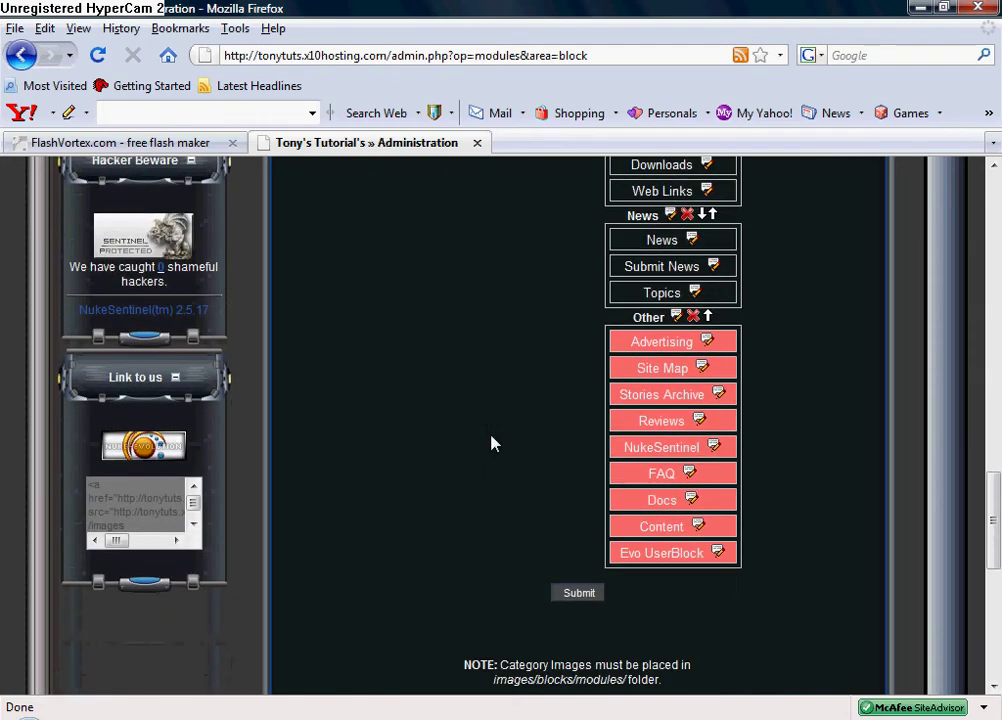
Step: Submit the new arrangement and confirm Community lists Donations, Recommend Us and Feedback
left_click(570, 597)
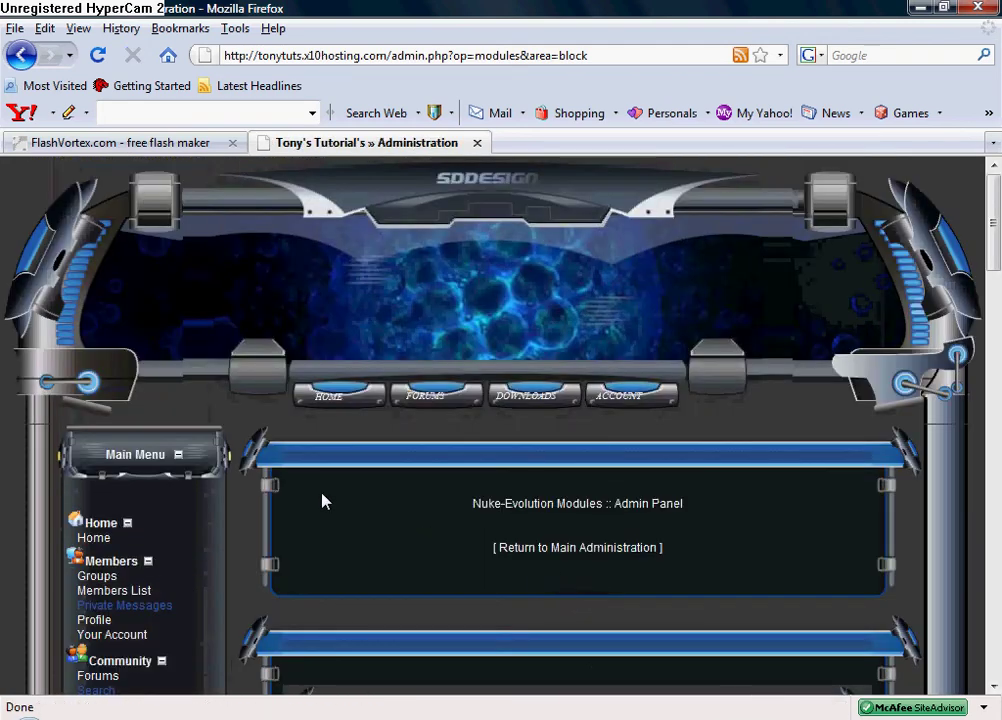
scroll(304, 476, "down", 6)
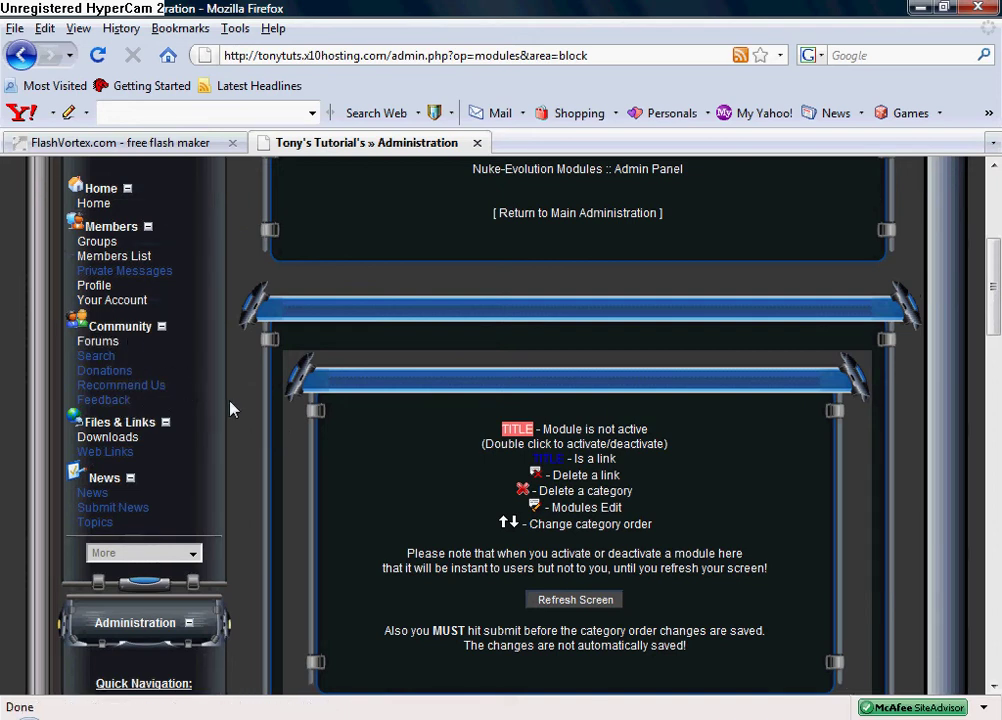
scroll(228, 399, "up", 3)
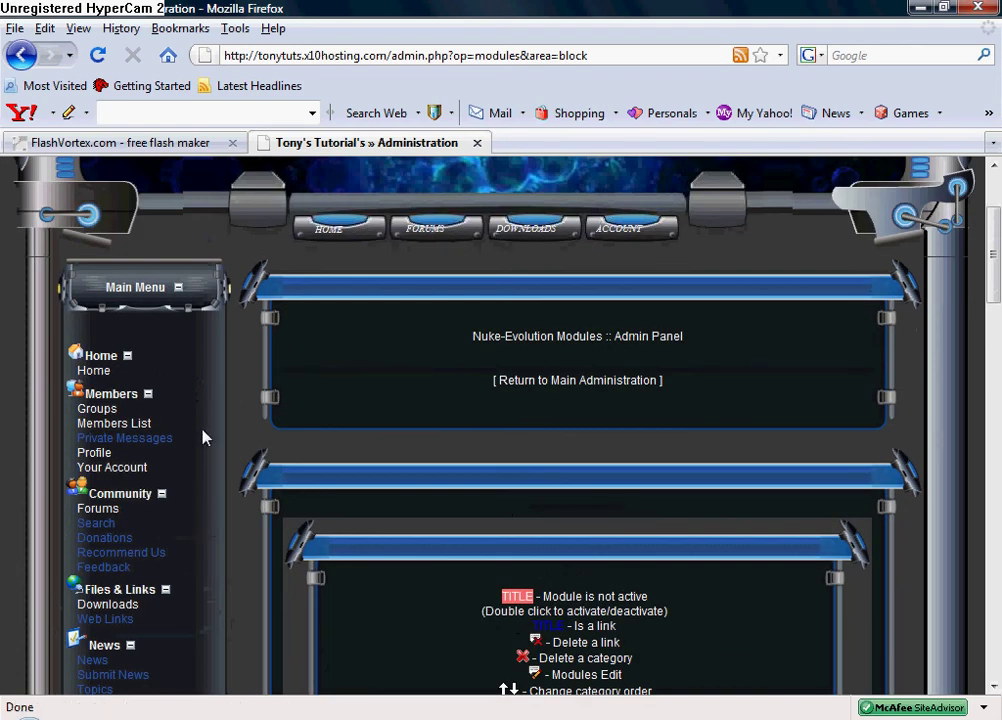
scroll(235, 470, "up", 3)
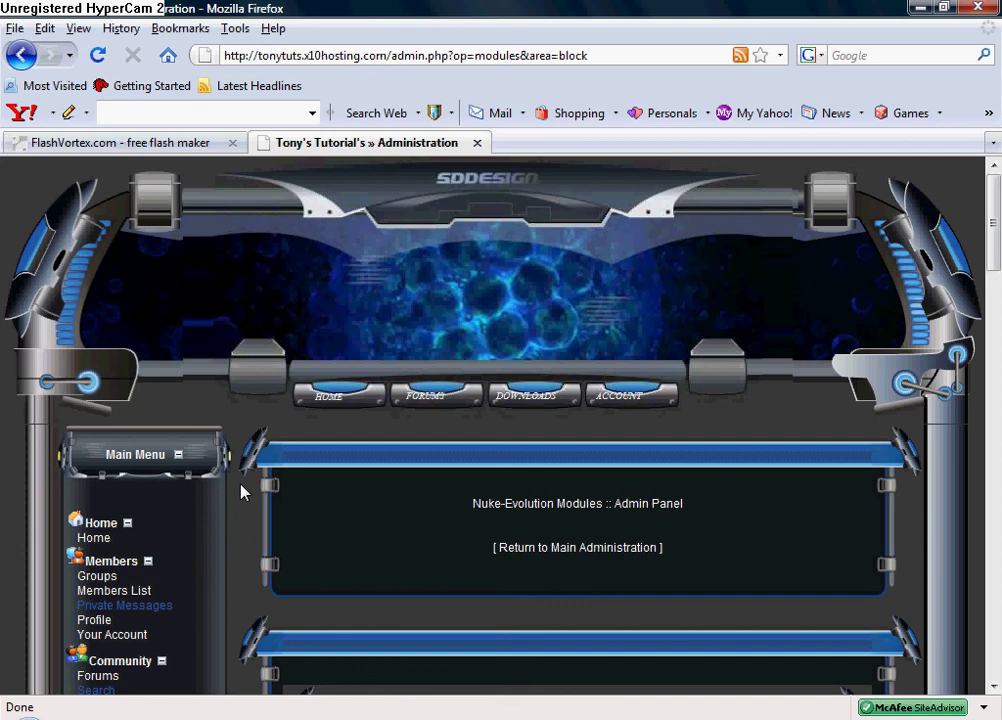
scroll(240, 485, "down", 1)
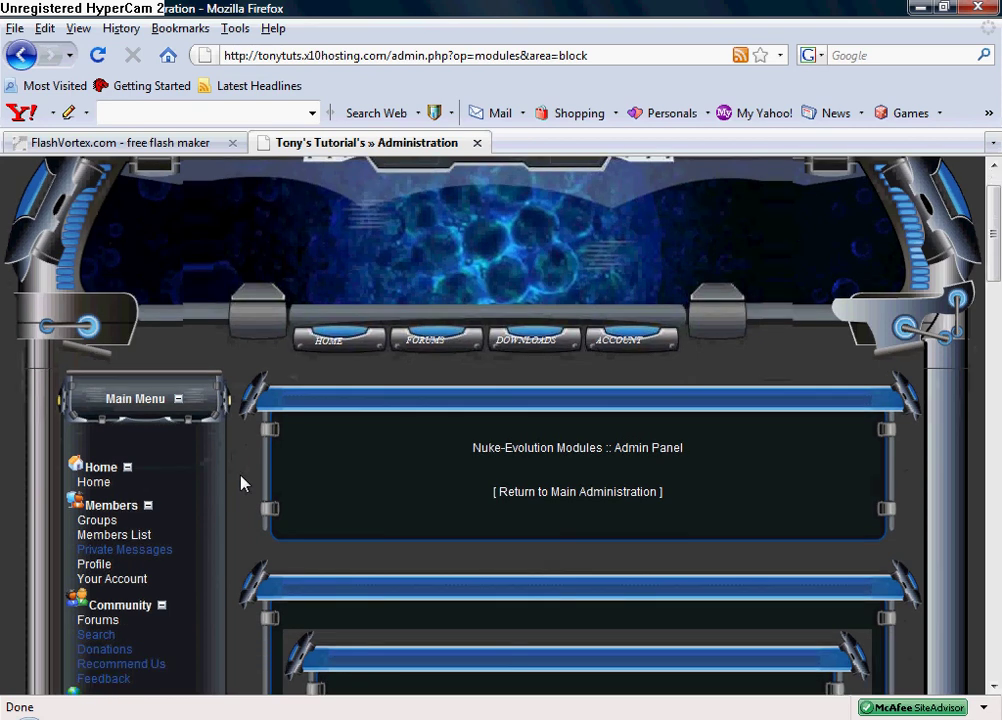